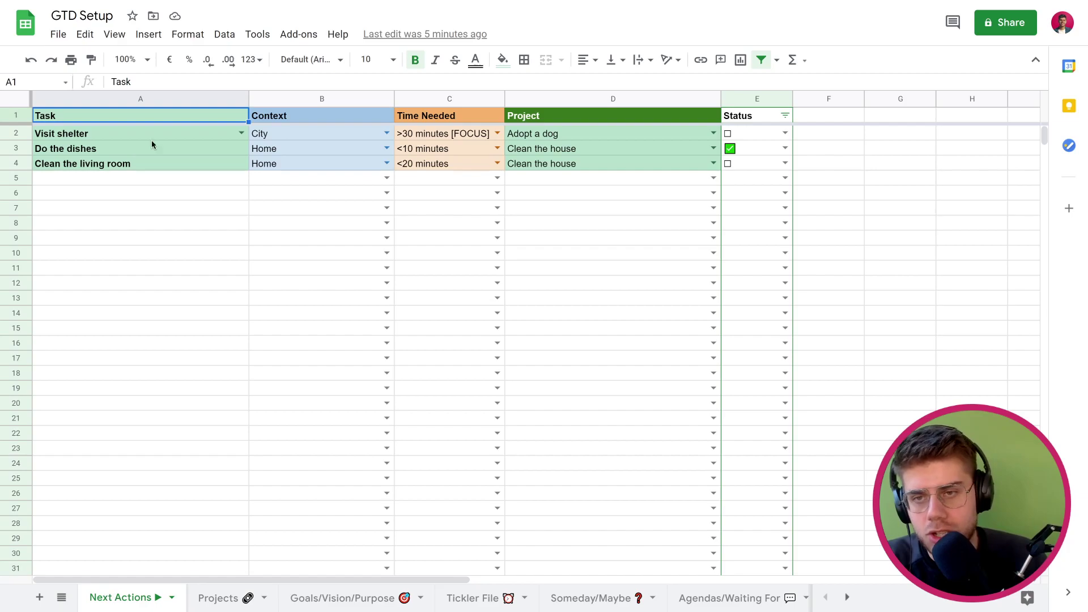
Select the header row and review the freeze options, leaving them unchanged
click(24, 115)
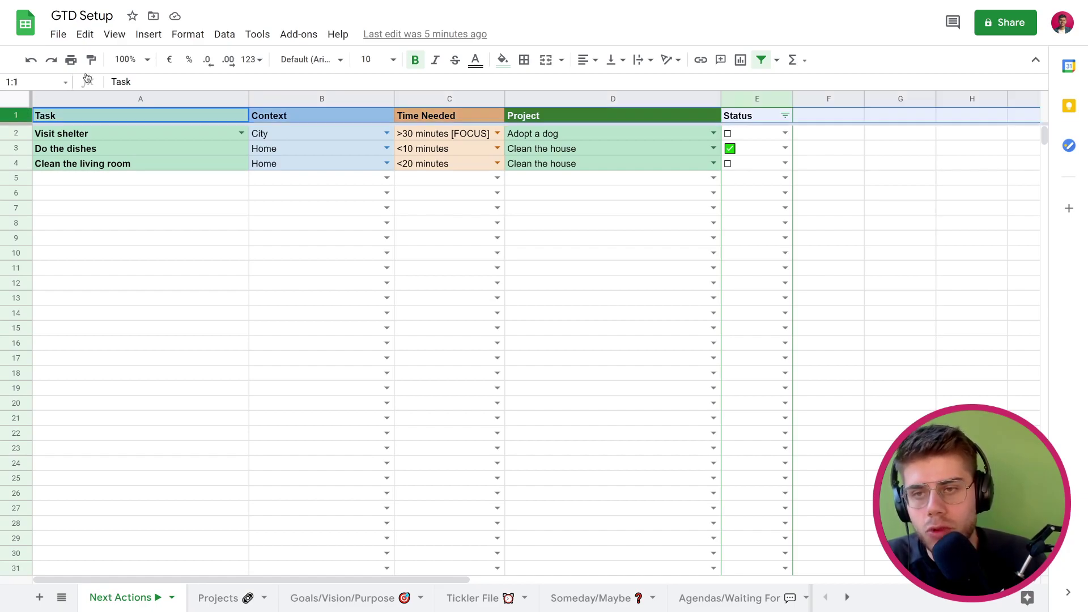
click(114, 36)
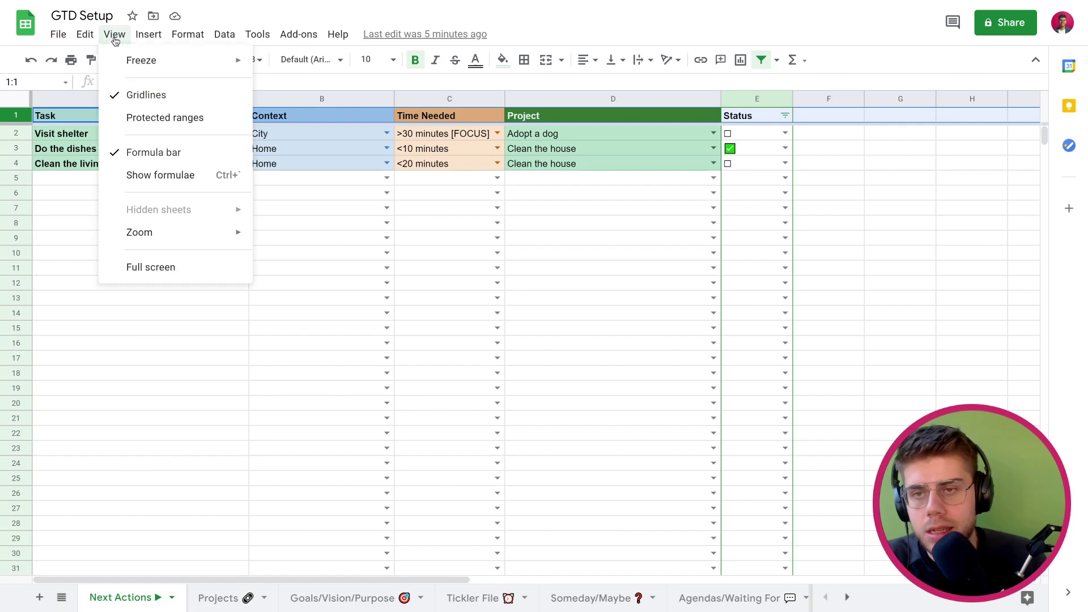
mouse_move(141, 60)
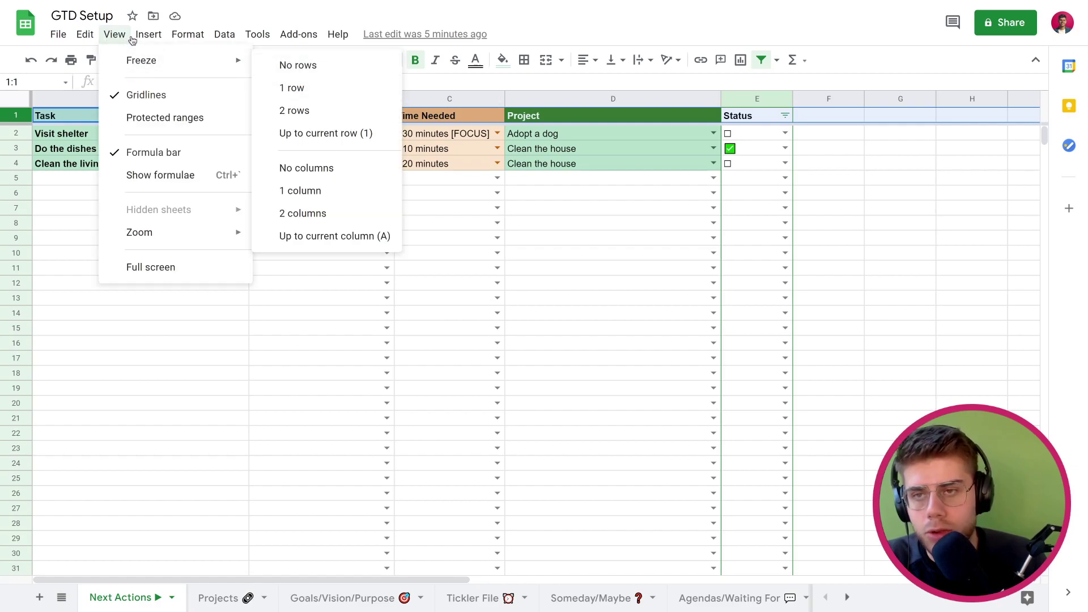
key(Escape)
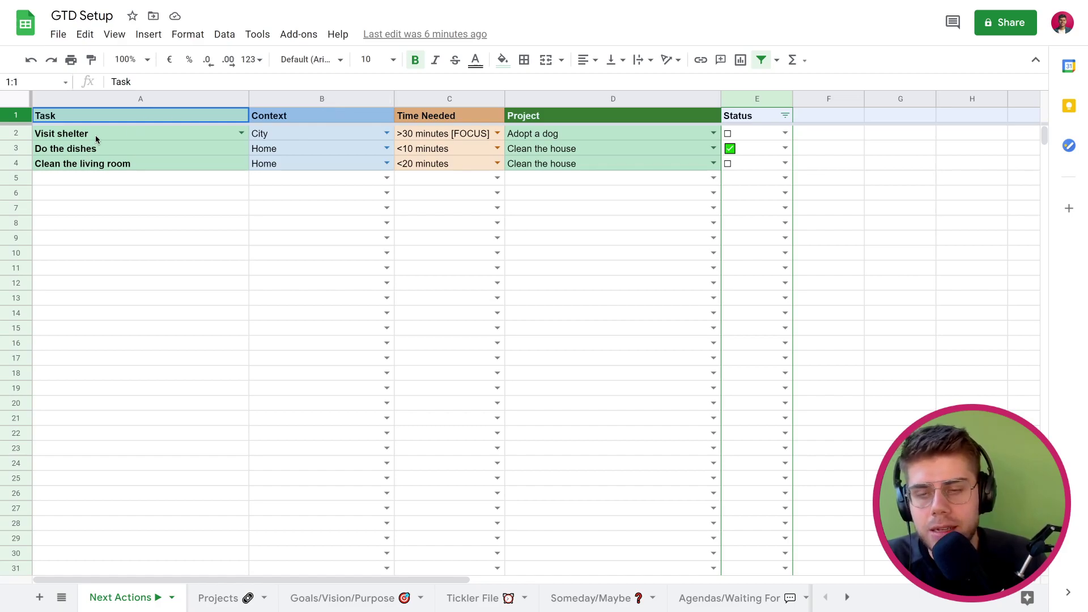
Inspect the first task's Context and Time Needed values and Visit shelter's linked project
click(294, 136)
click(439, 134)
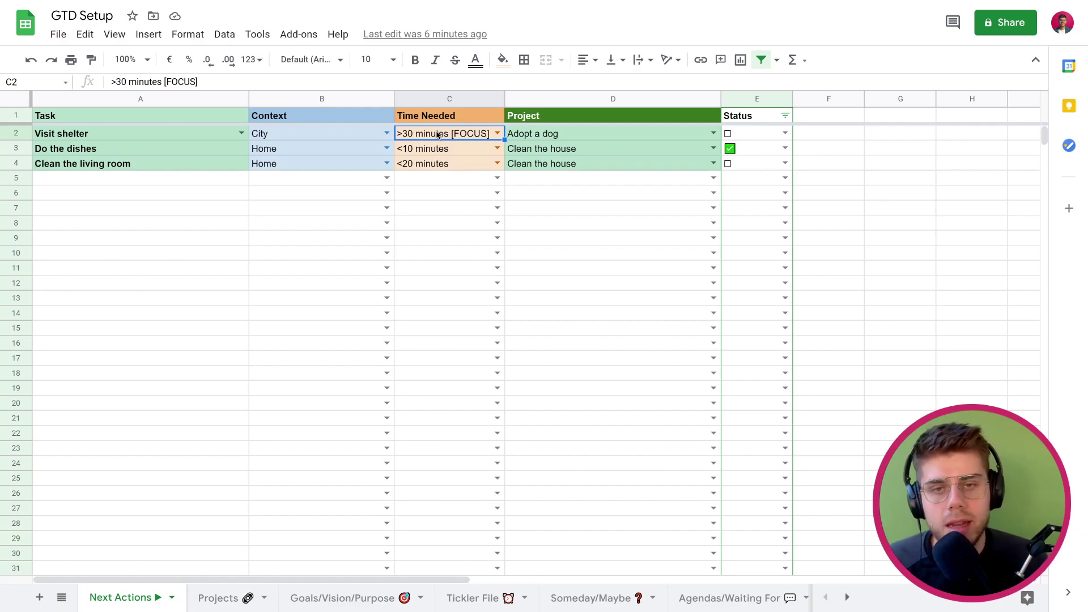
click(565, 141)
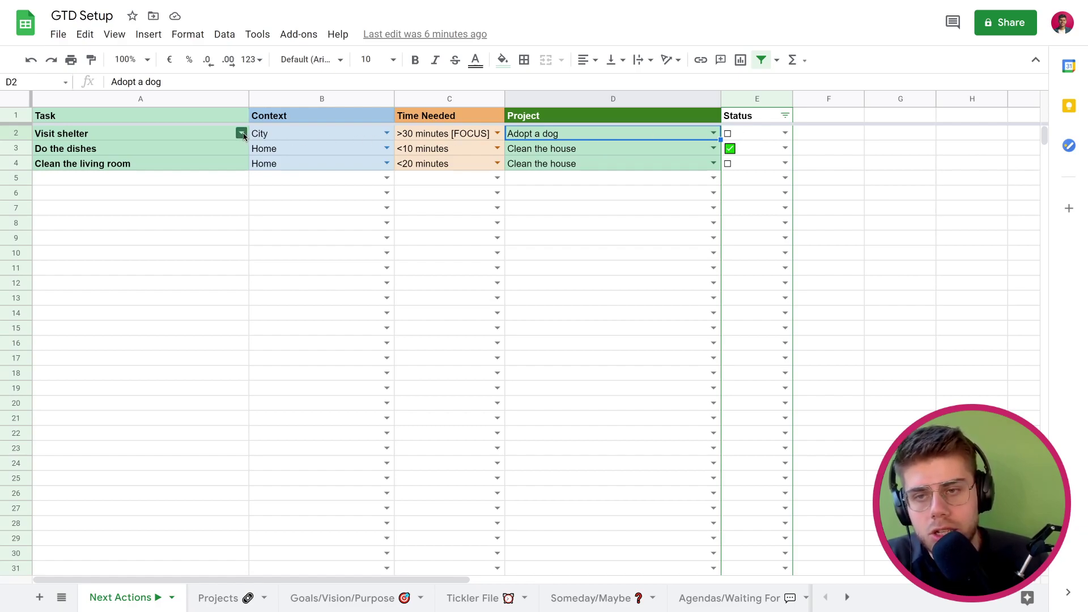
click(264, 133)
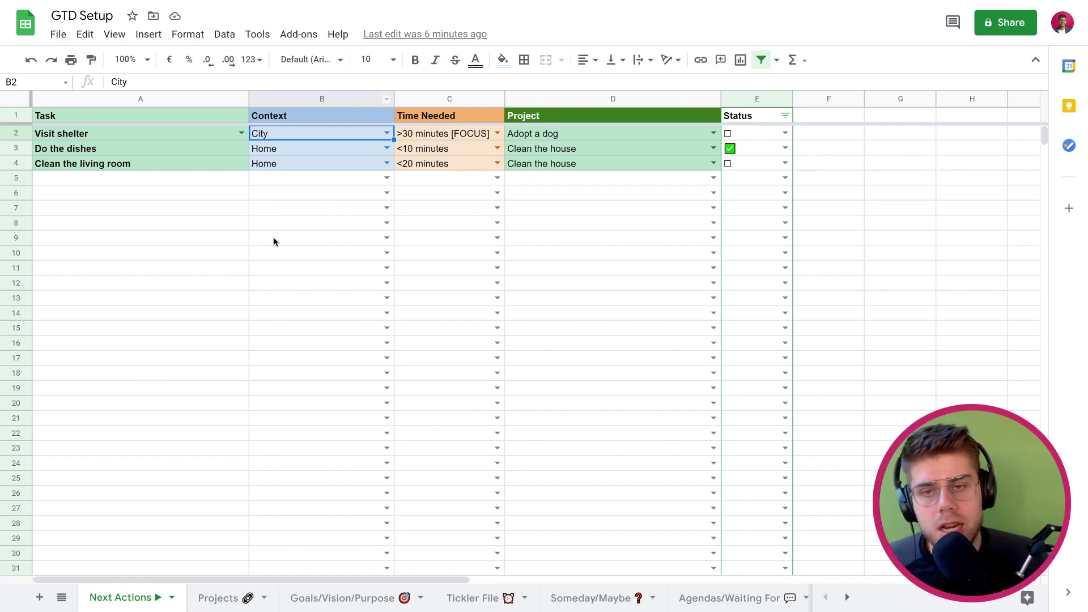
Review the Context column's data validation rule without changing it
click(327, 100)
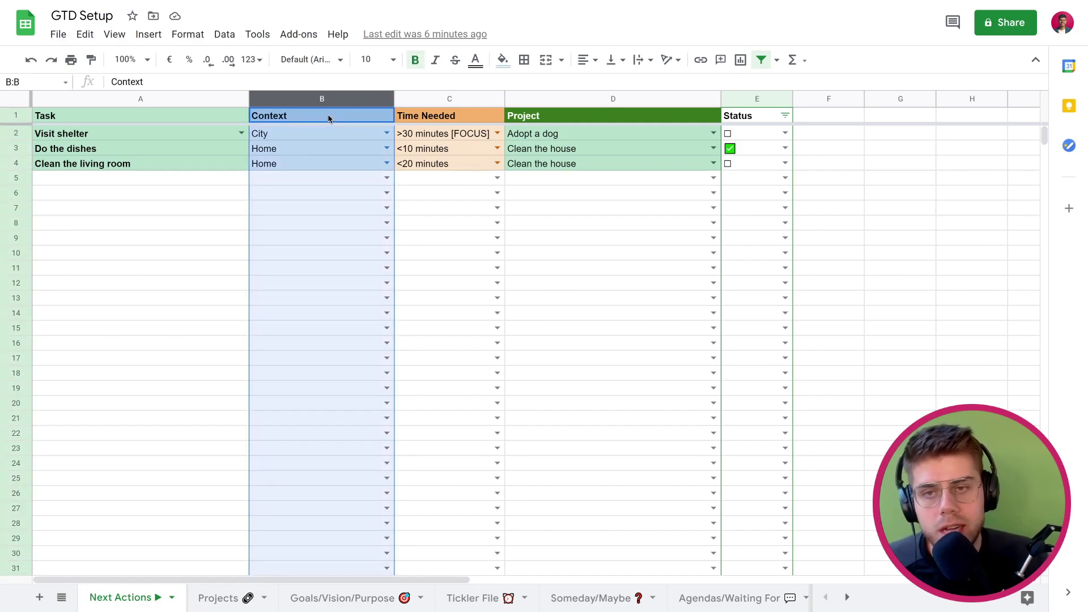
click(257, 35)
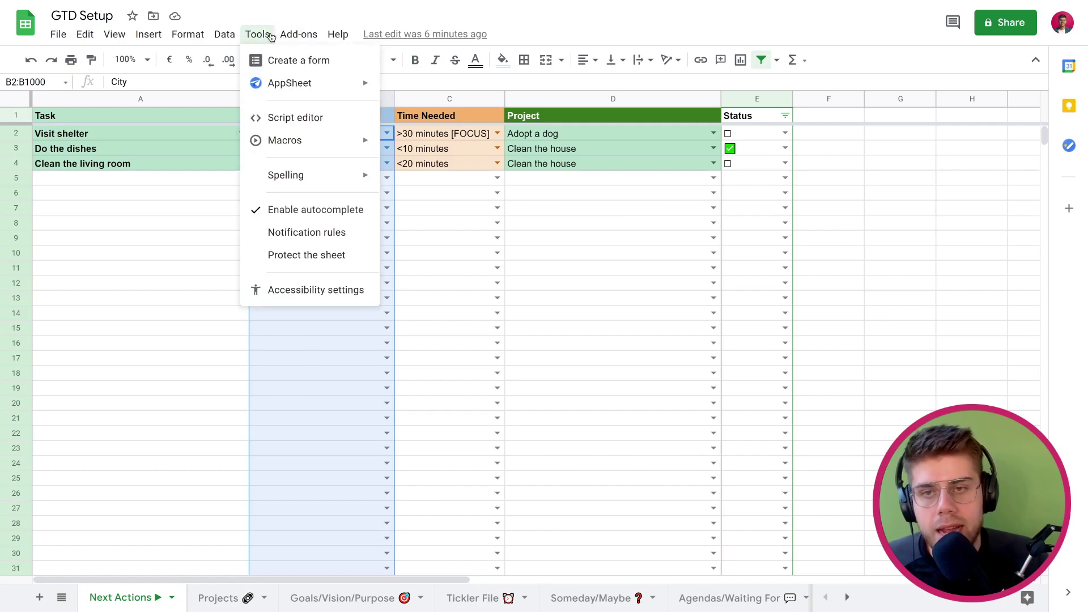
mouse_move(229, 35)
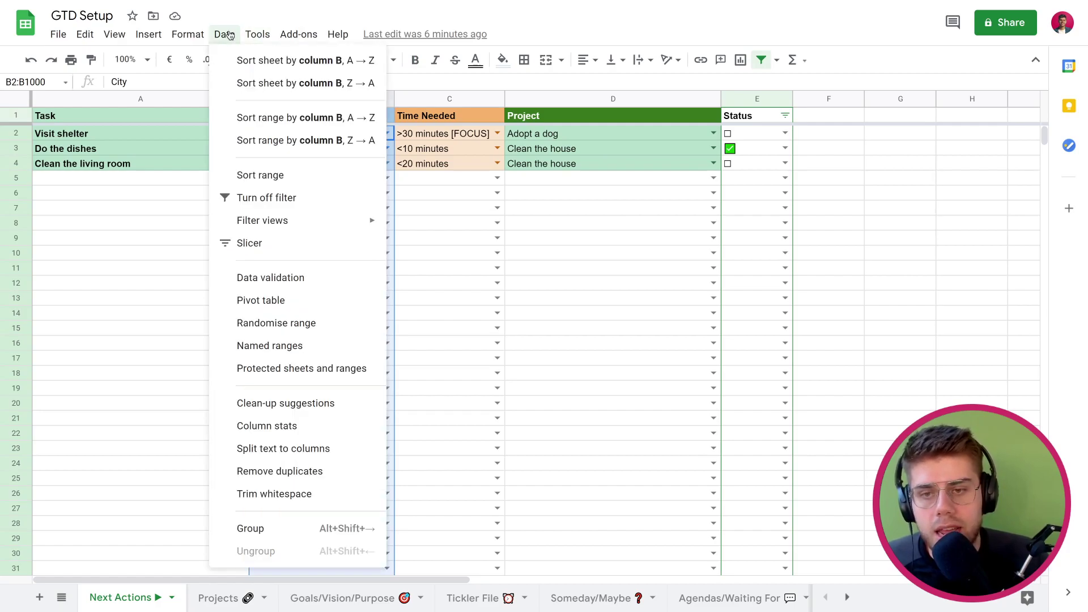
click(255, 278)
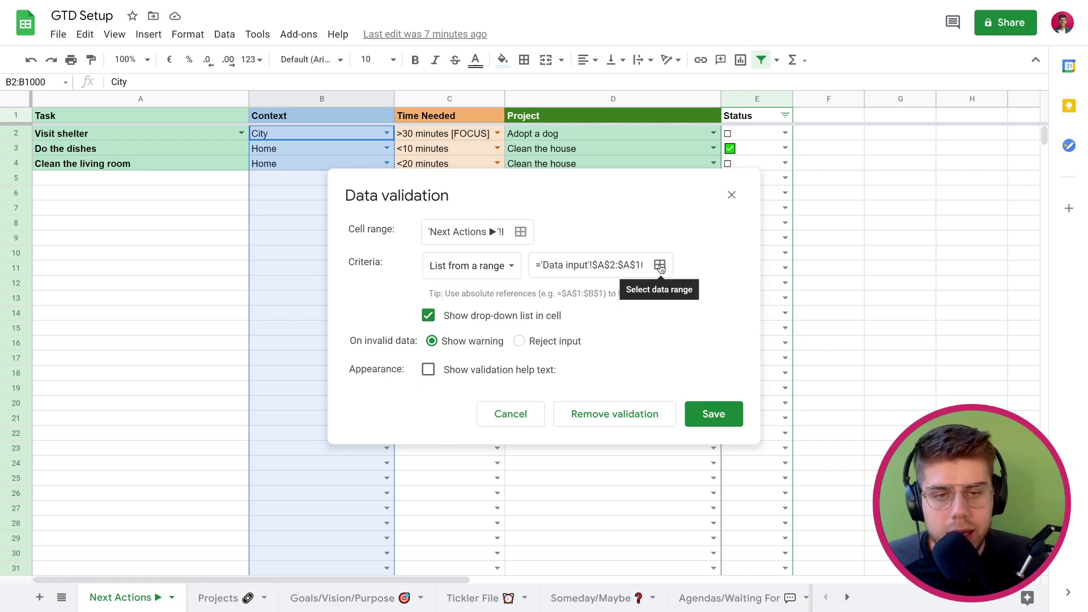
click(732, 196)
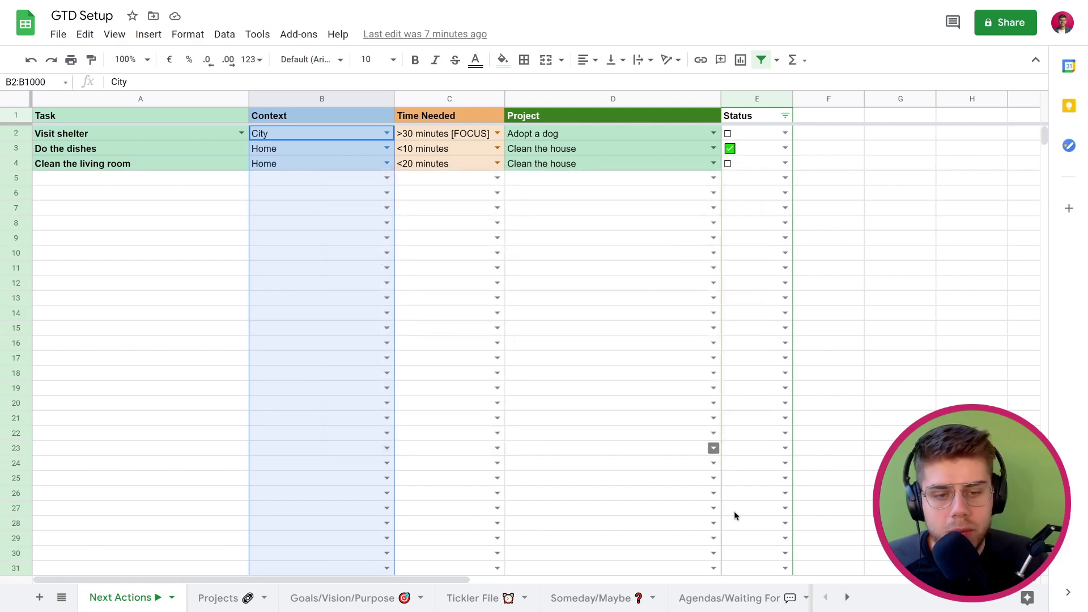
Reveal the remaining sheet tabs and show row 5's Context choices: Home, Office, City
click(846, 599)
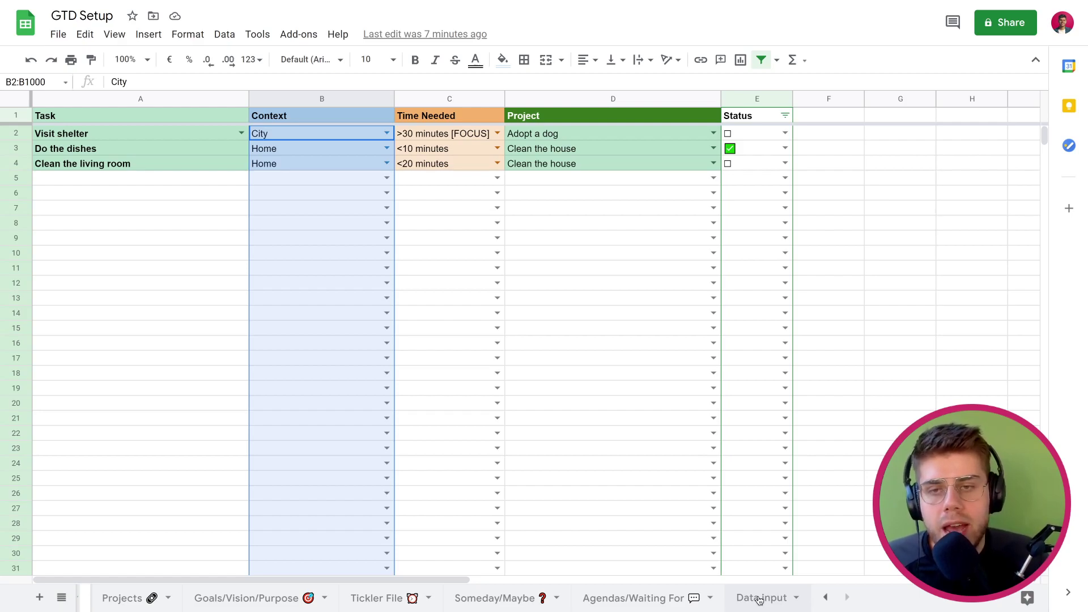
click(299, 178)
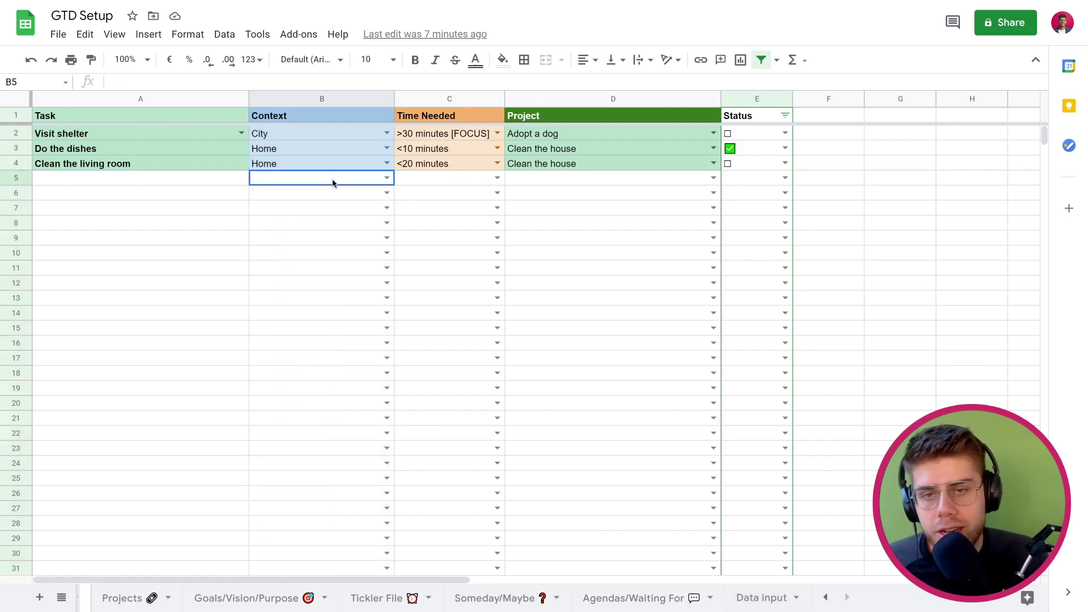
click(386, 178)
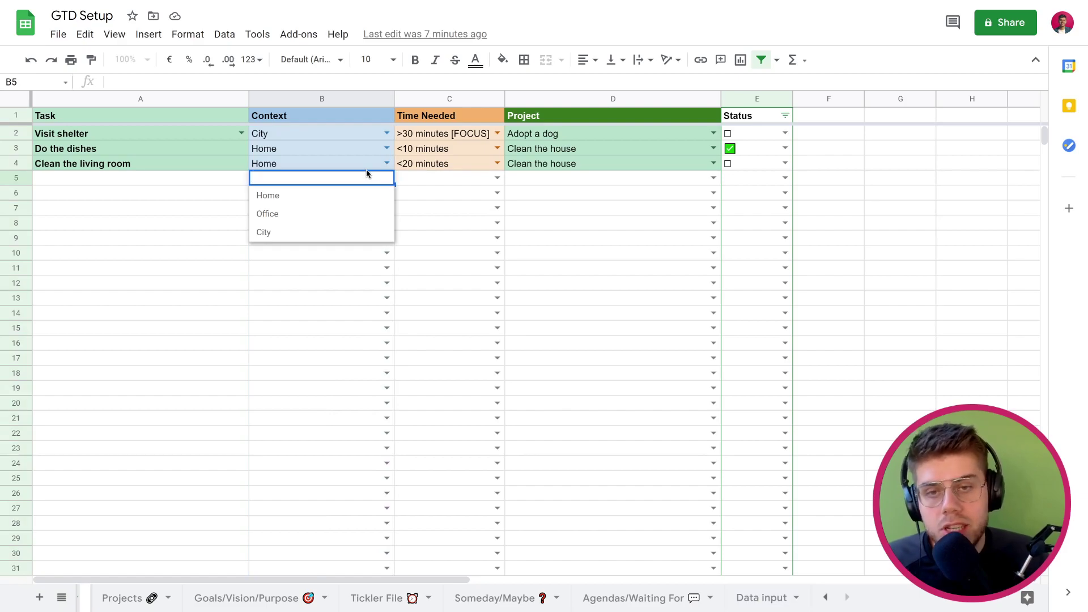
click(427, 179)
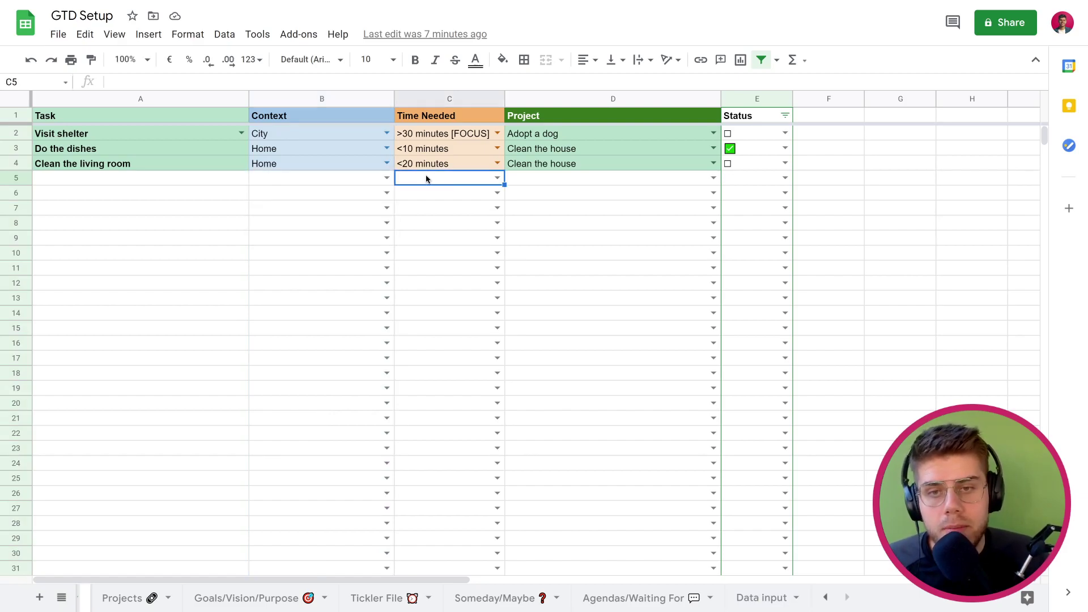
click(389, 177)
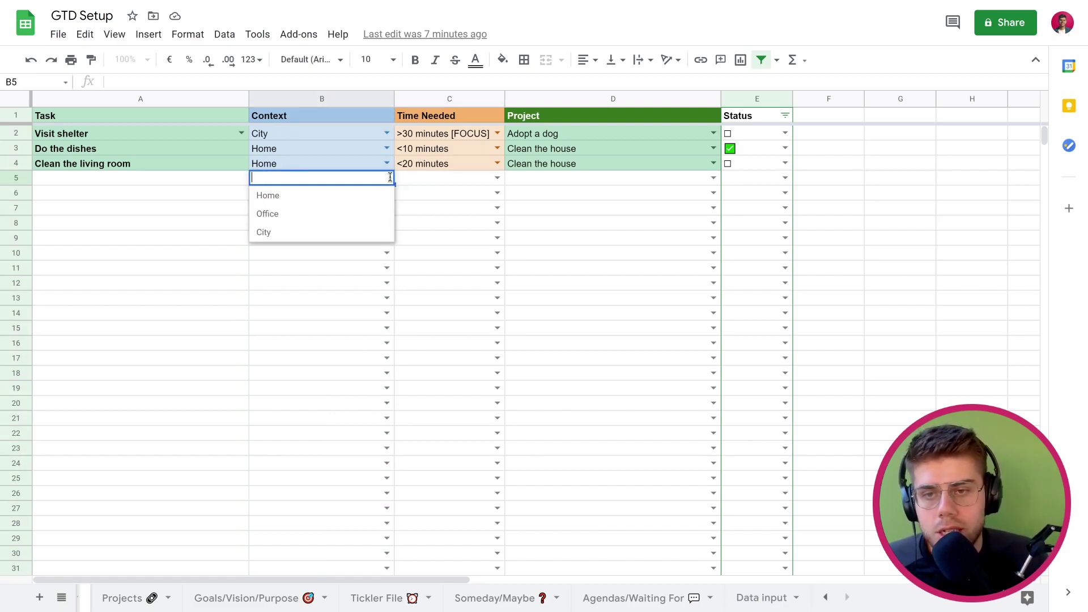
On the Data input sheet, step through each entry of the Context list
click(759, 599)
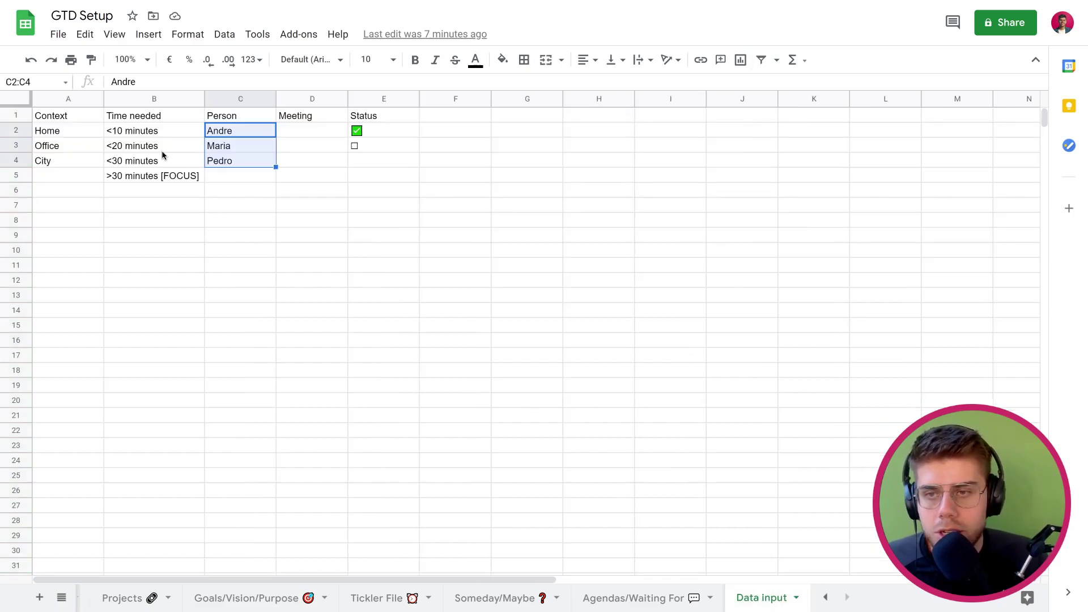
click(155, 135)
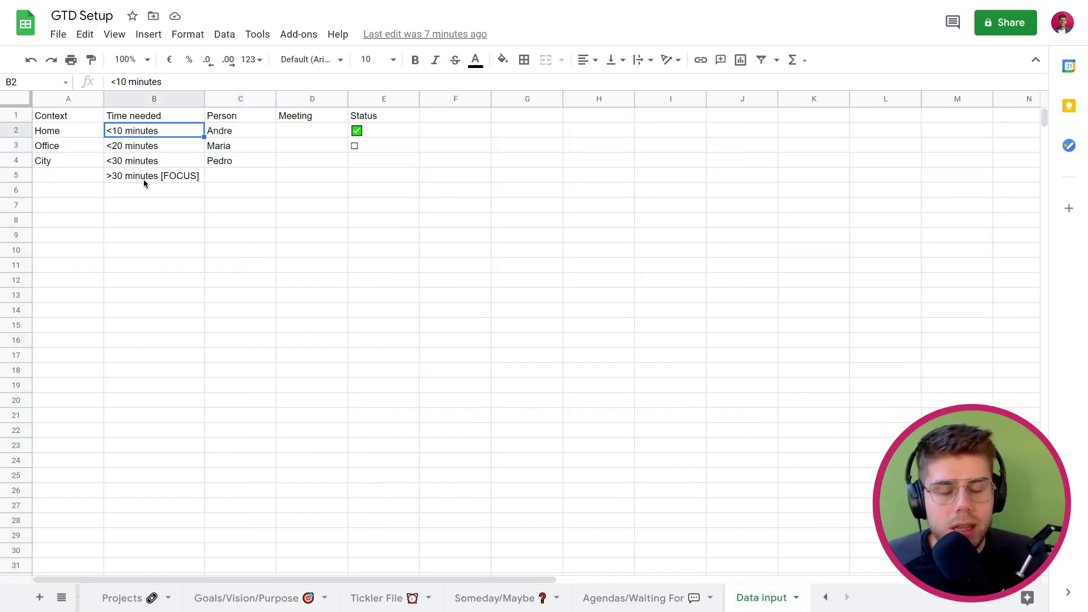
click(67, 131)
click(63, 147)
click(60, 162)
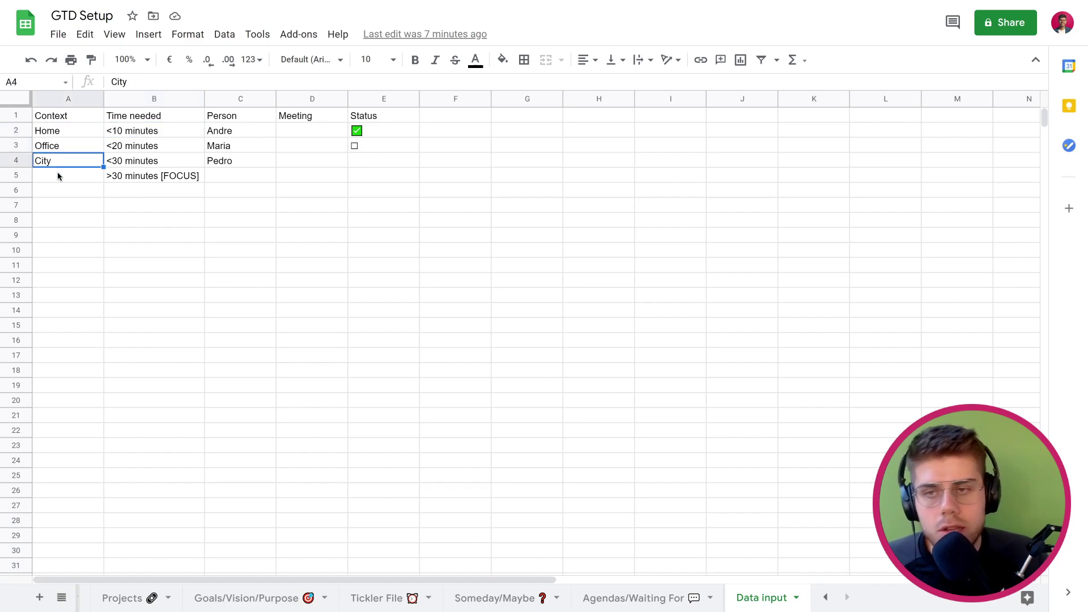
click(58, 177)
click(55, 191)
click(54, 209)
click(50, 232)
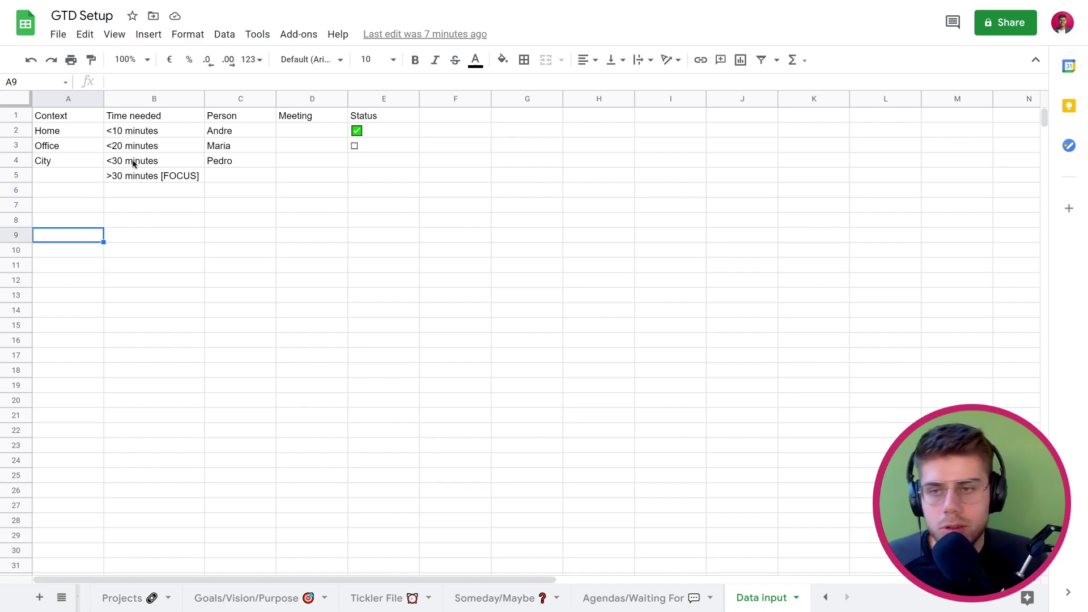
Point out the Time needed options, including >30 minutes [FOCUS], and the checked and unchecked Status examples
click(140, 136)
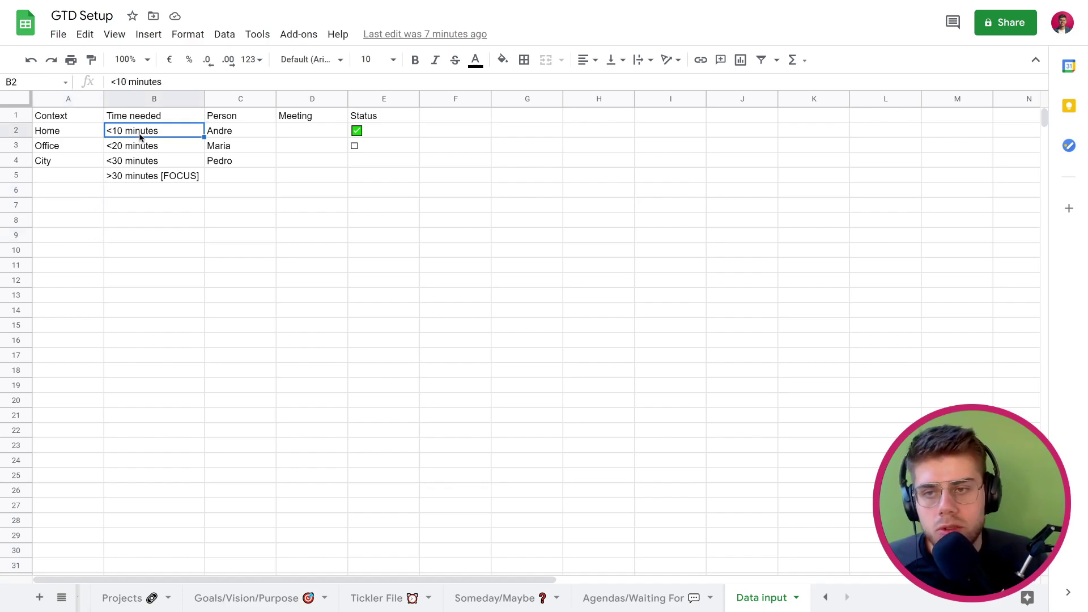
click(142, 177)
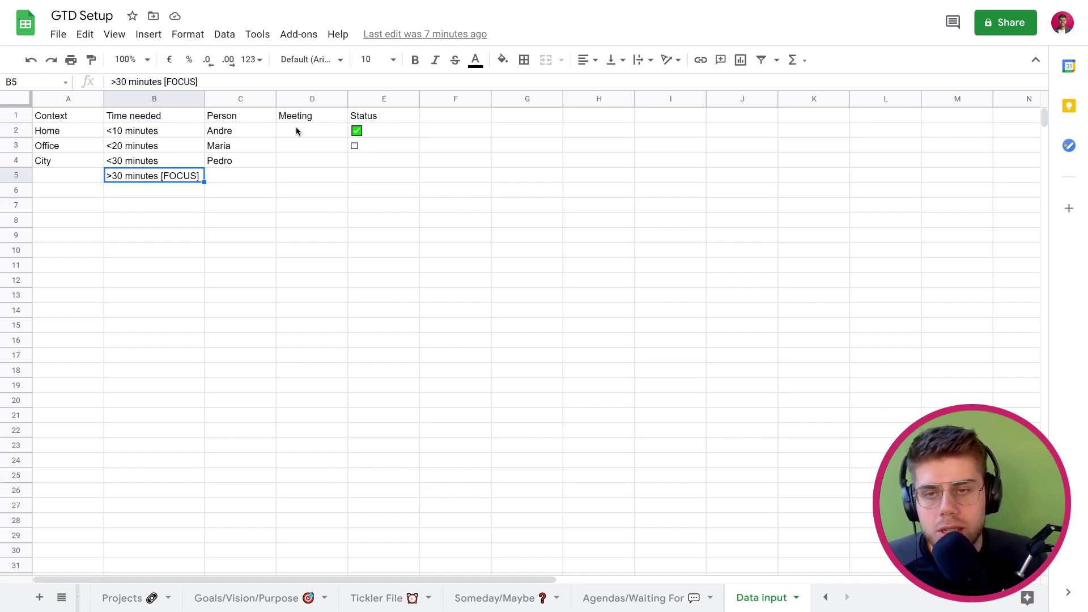
click(374, 134)
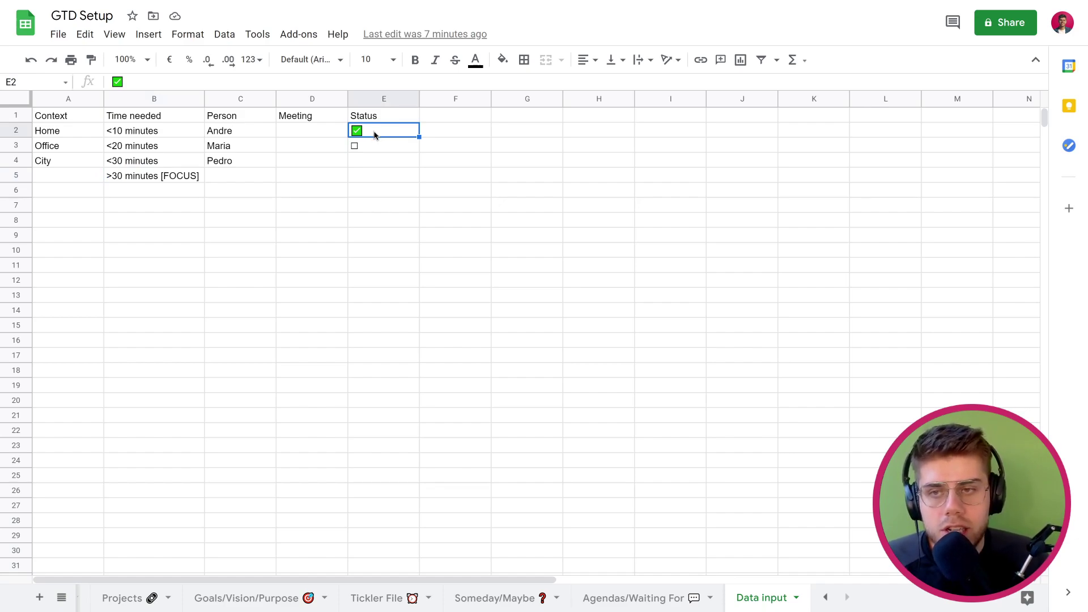
click(373, 143)
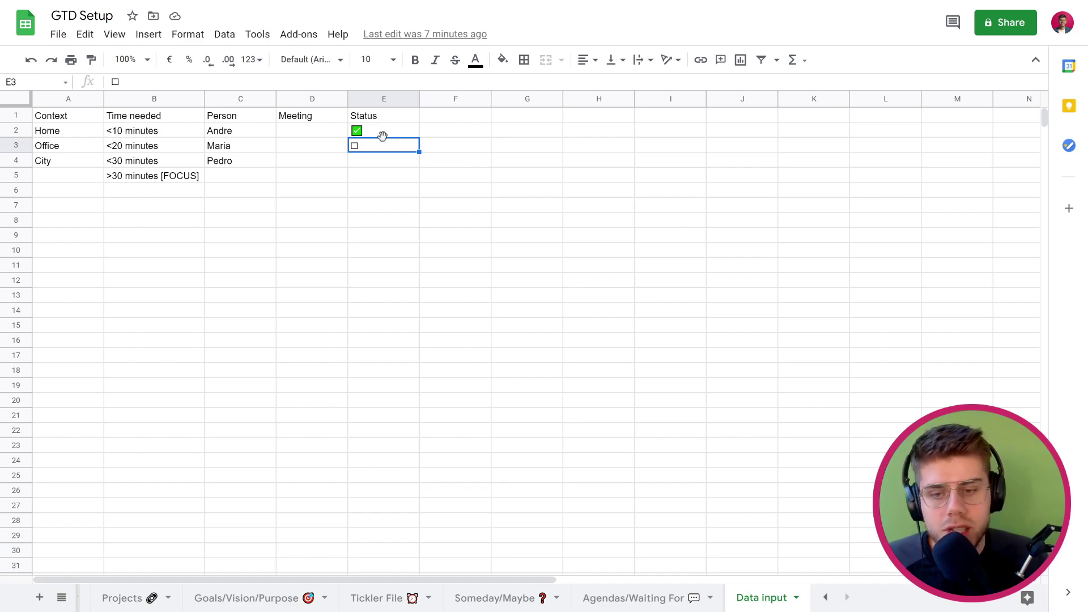
Back on Next Actions, view Clean the living room's status options without changing them
click(114, 603)
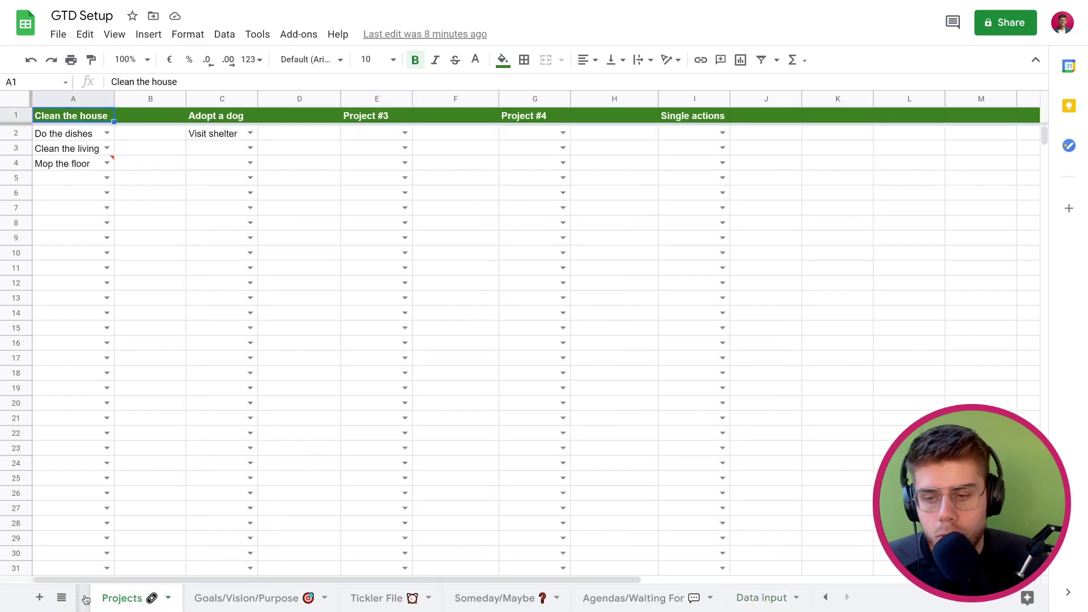
click(85, 599)
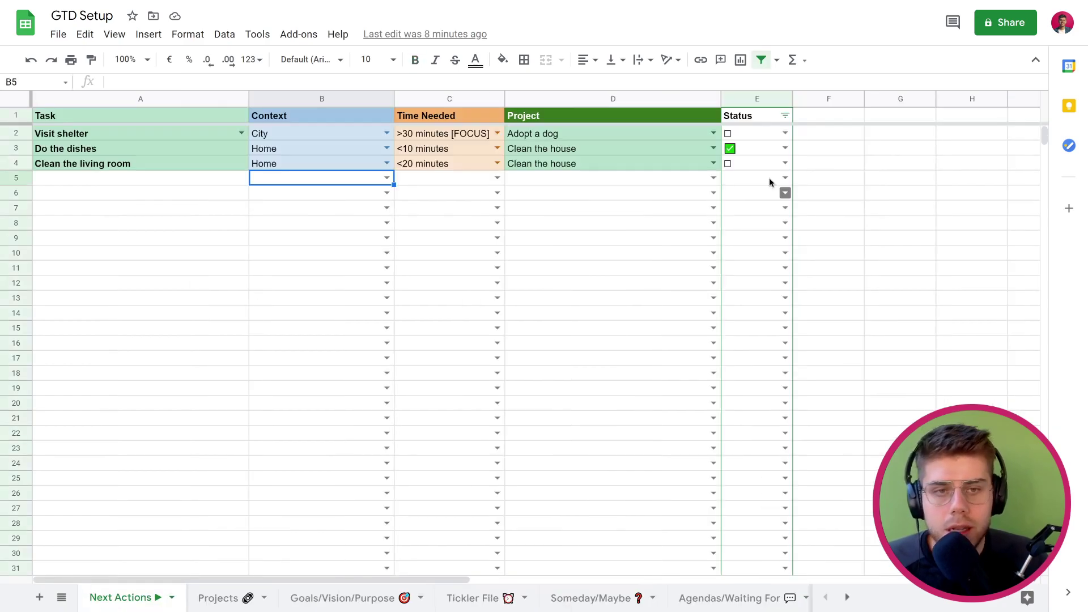
click(786, 164)
click(654, 163)
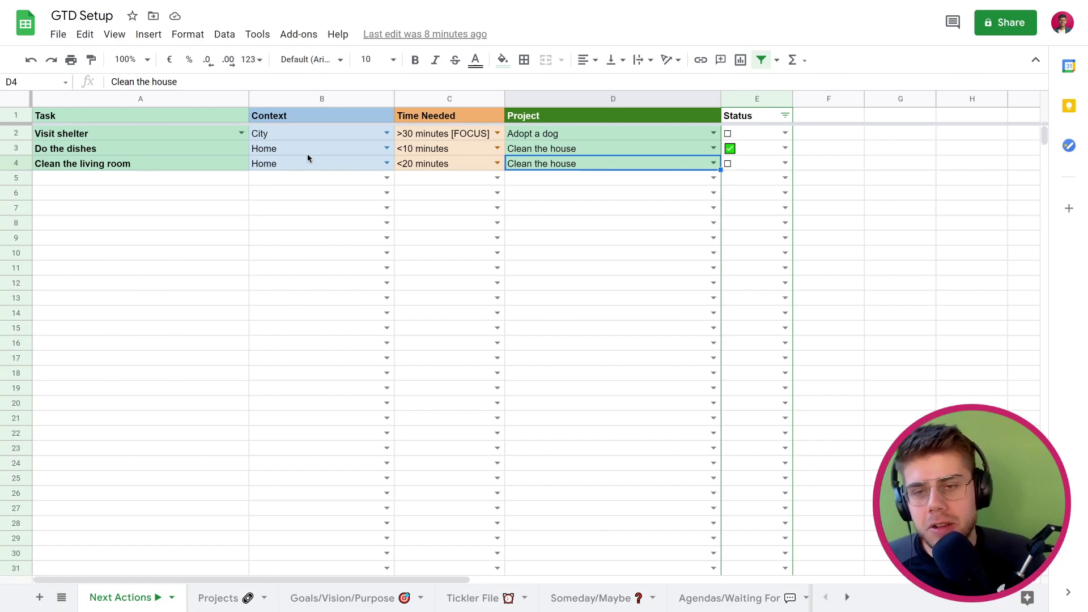
Enter a new task 'My task' in row 5
click(151, 180)
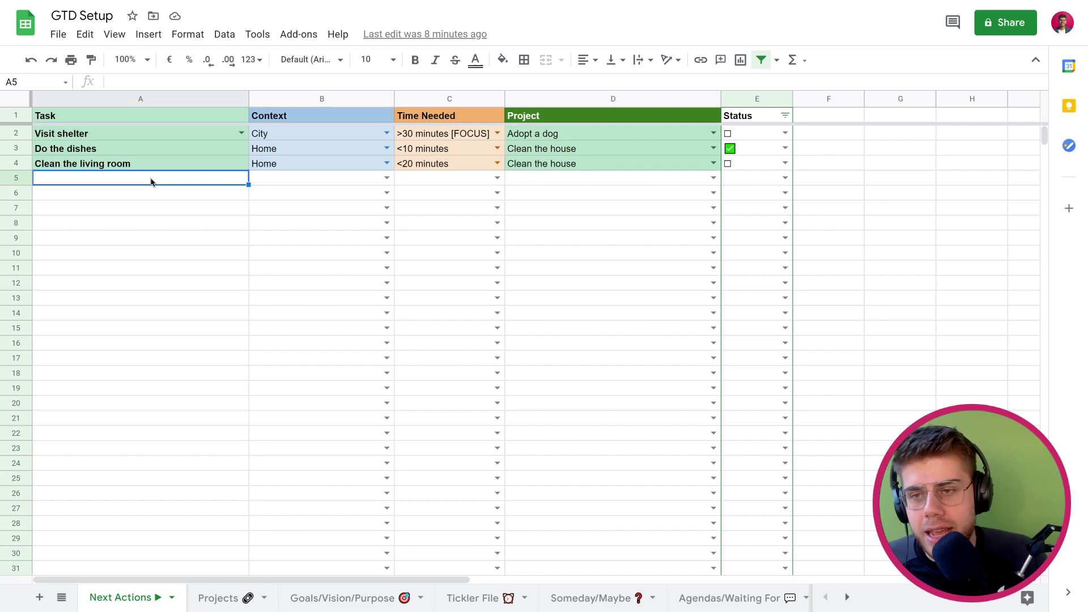
double_click(151, 180)
text(My task)
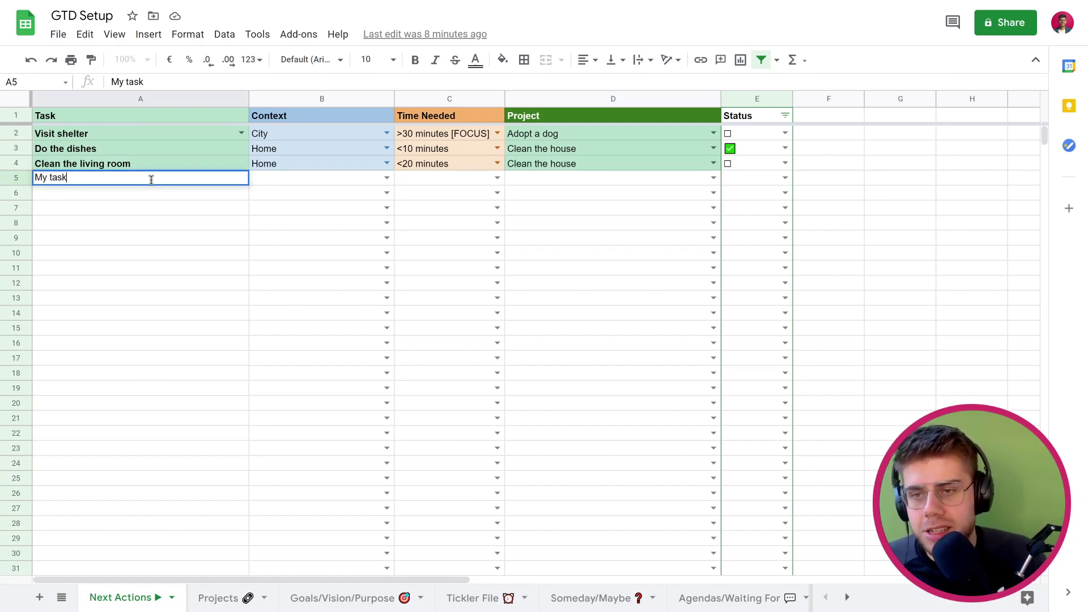
key(Tab)
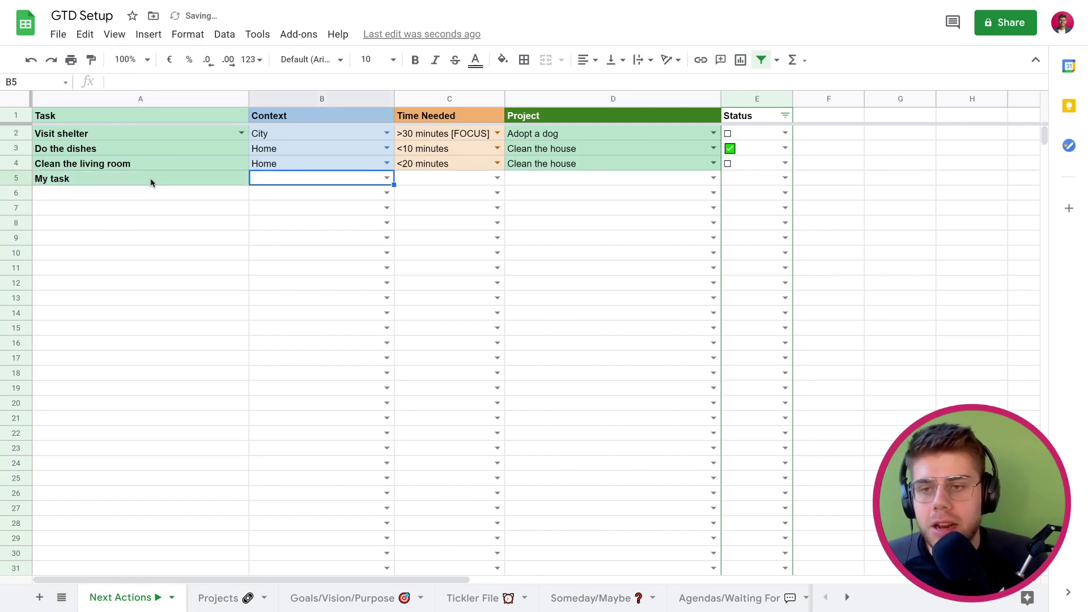
click(147, 182)
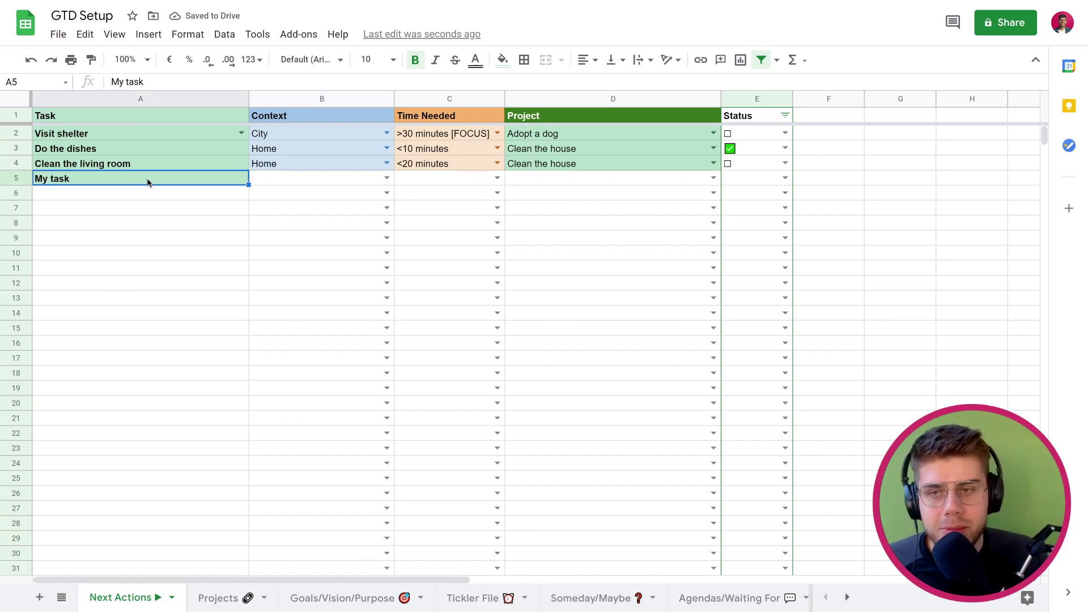
Give My task context Office, time needed <10 minutes and project Adopt a dog
click(340, 180)
click(386, 178)
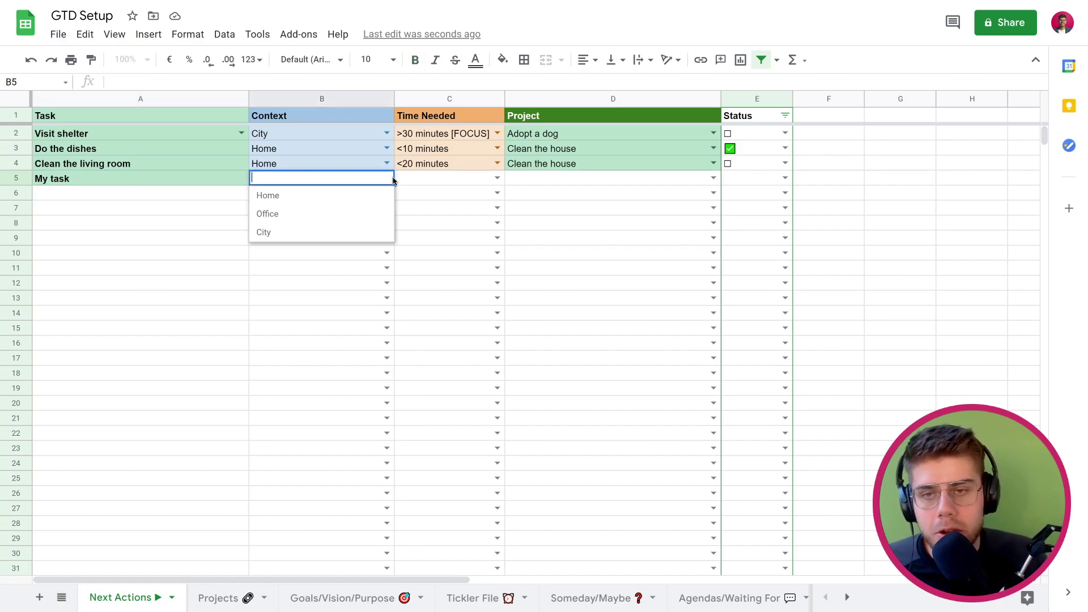
click(312, 222)
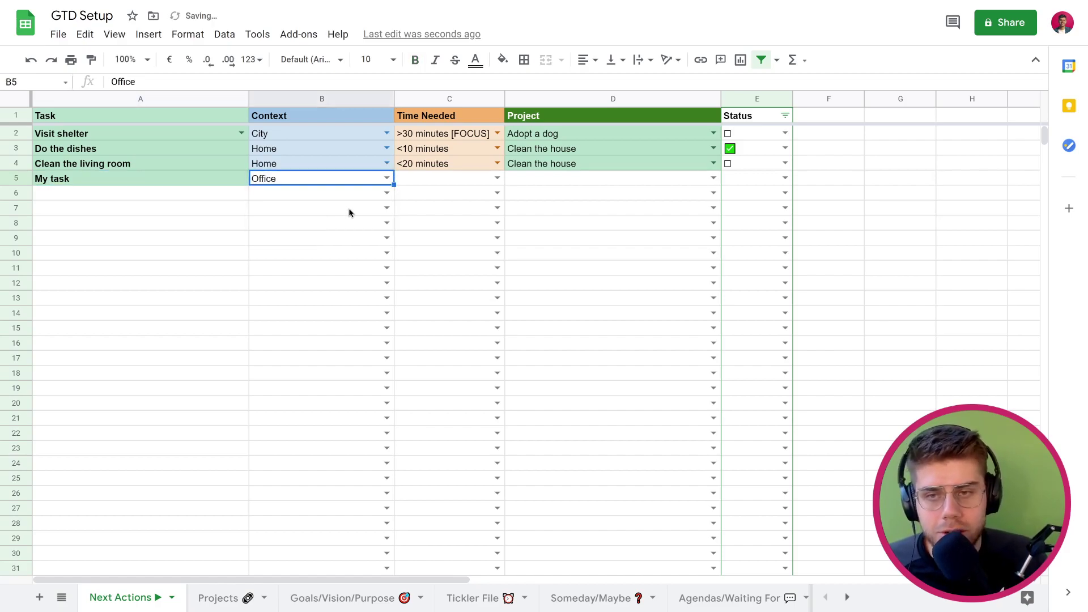
click(497, 178)
click(463, 196)
click(712, 177)
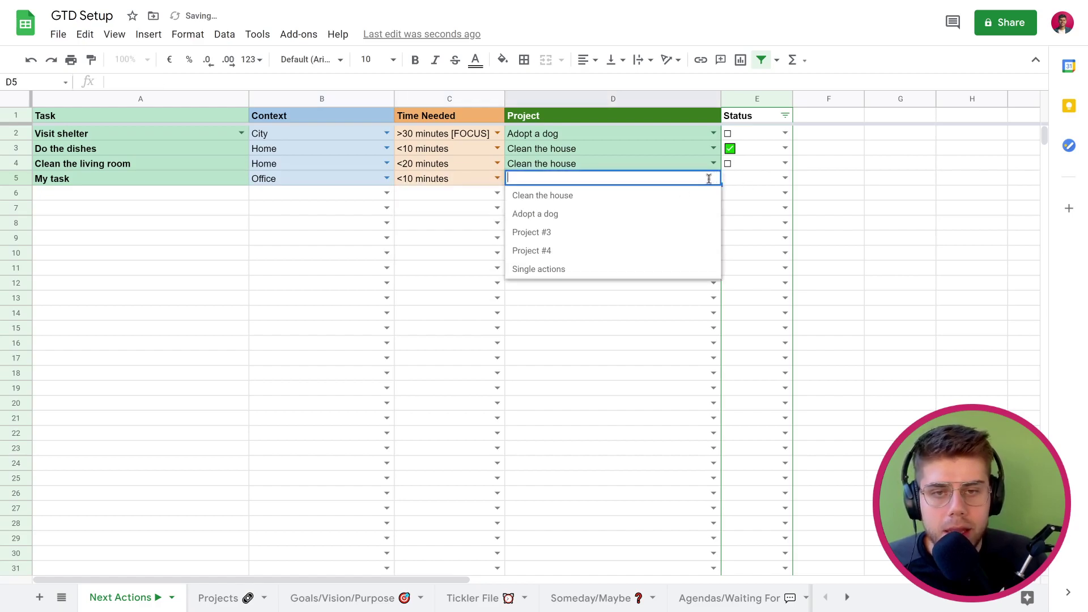
click(627, 216)
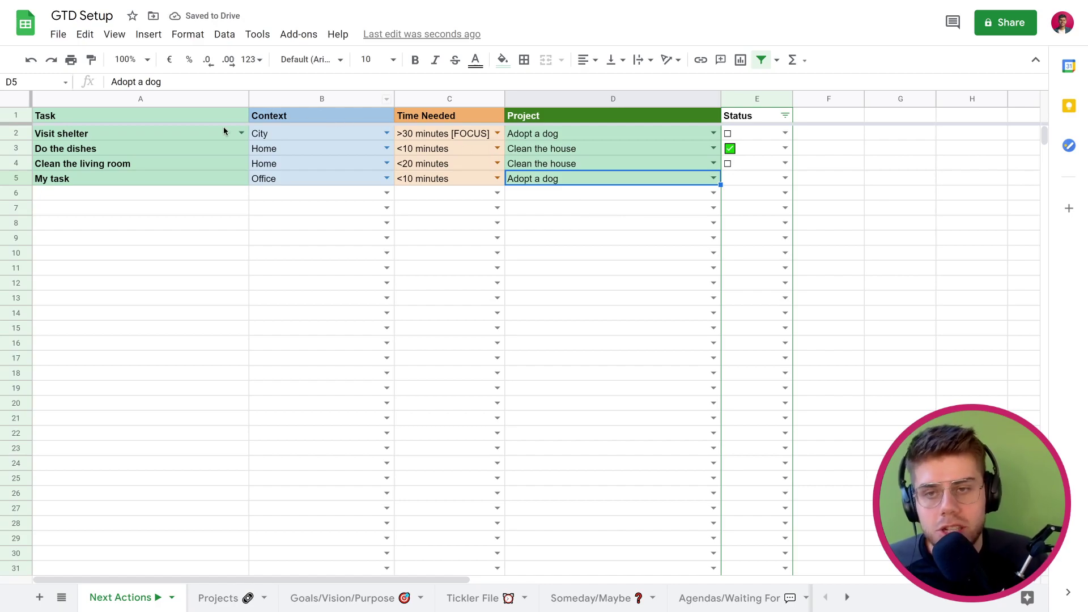
click(206, 133)
click(198, 37)
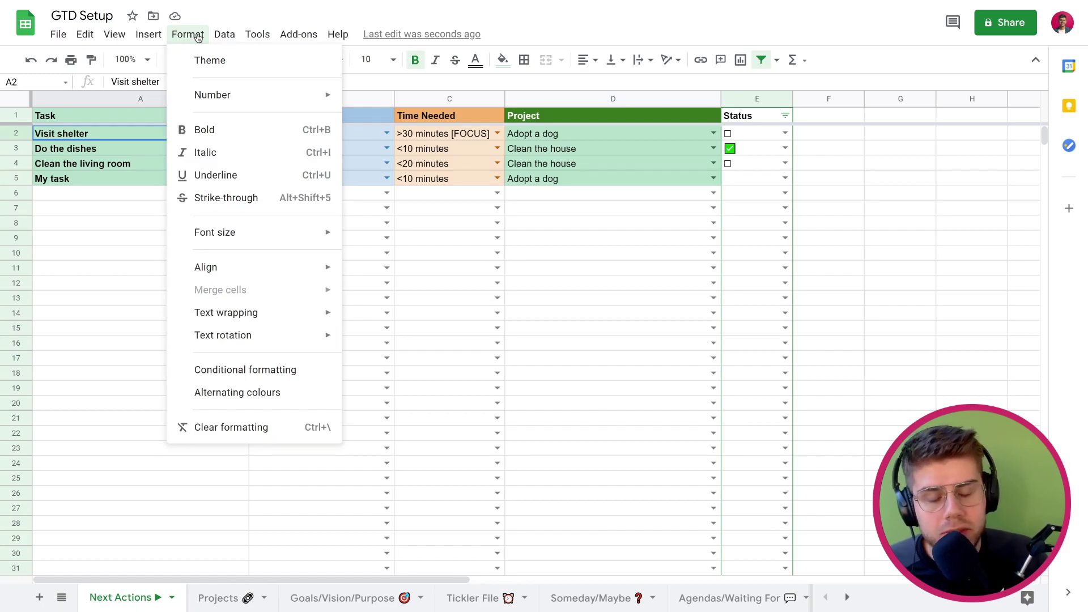
click(252, 369)
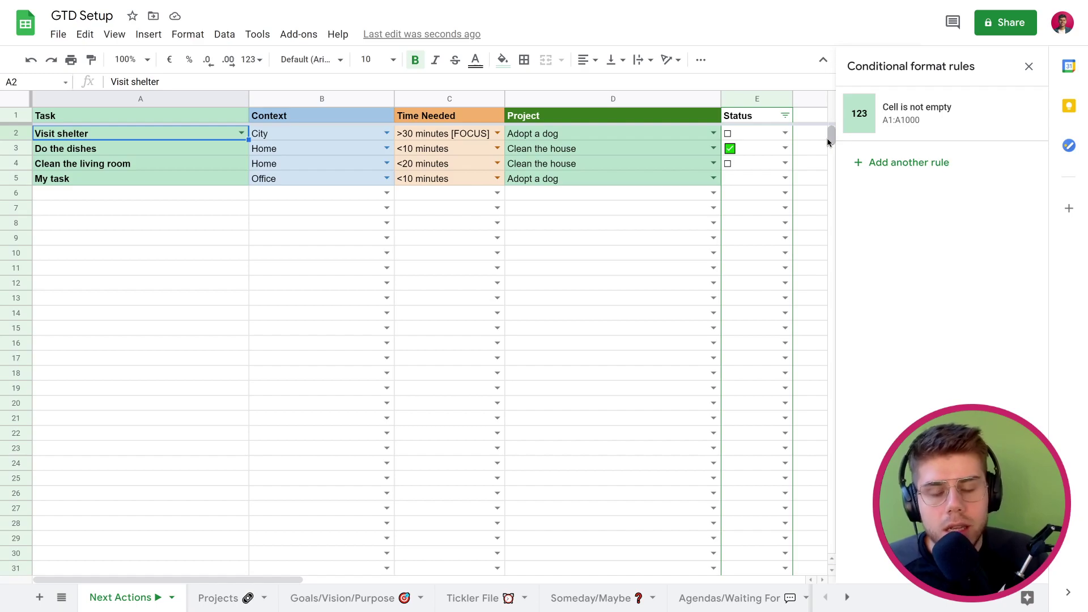
click(964, 110)
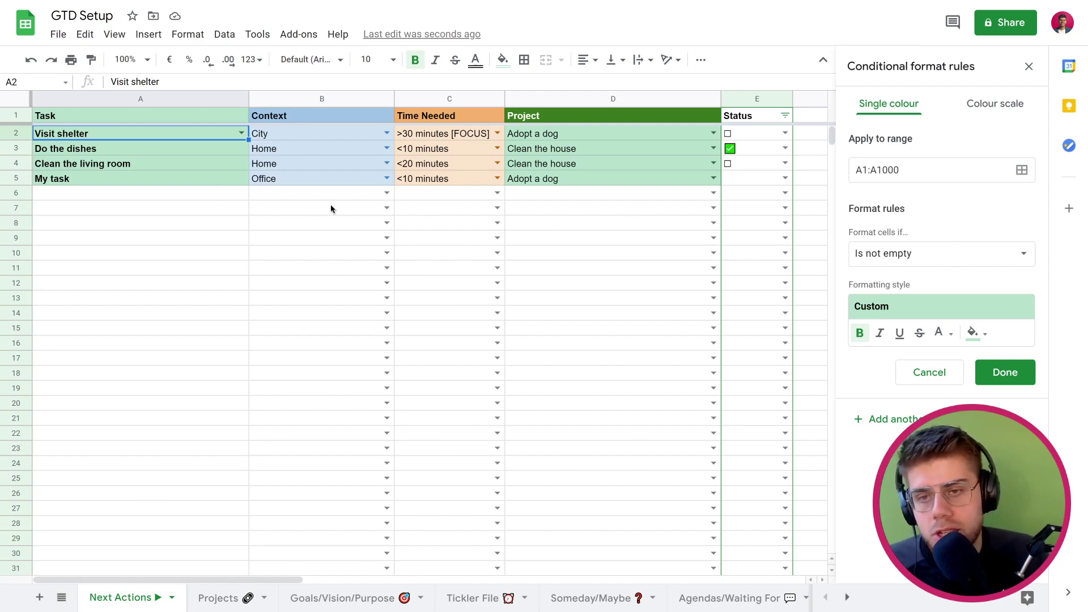
click(322, 179)
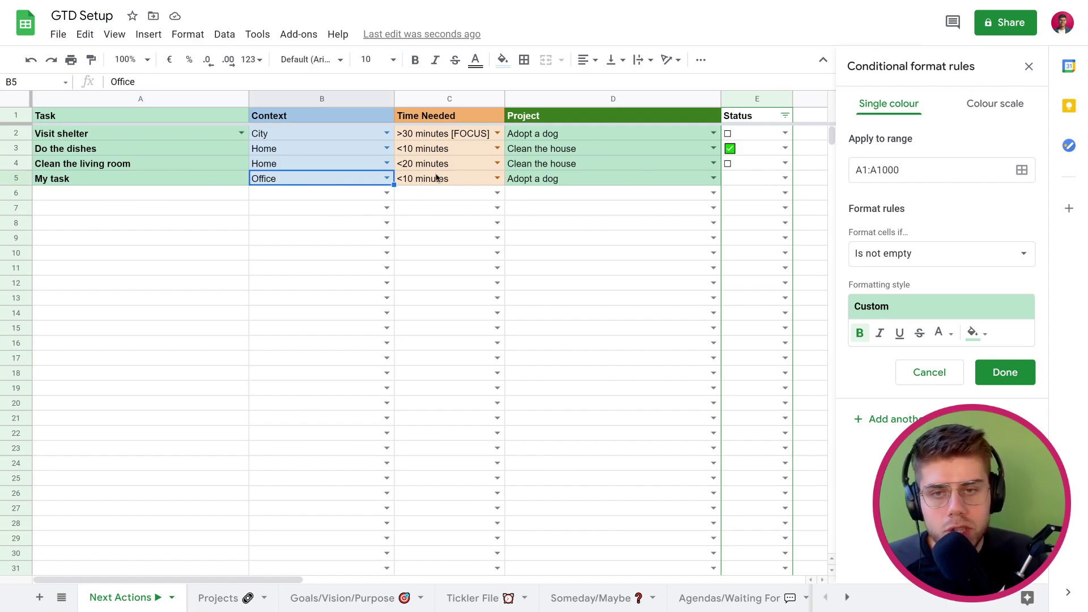
click(437, 177)
click(544, 152)
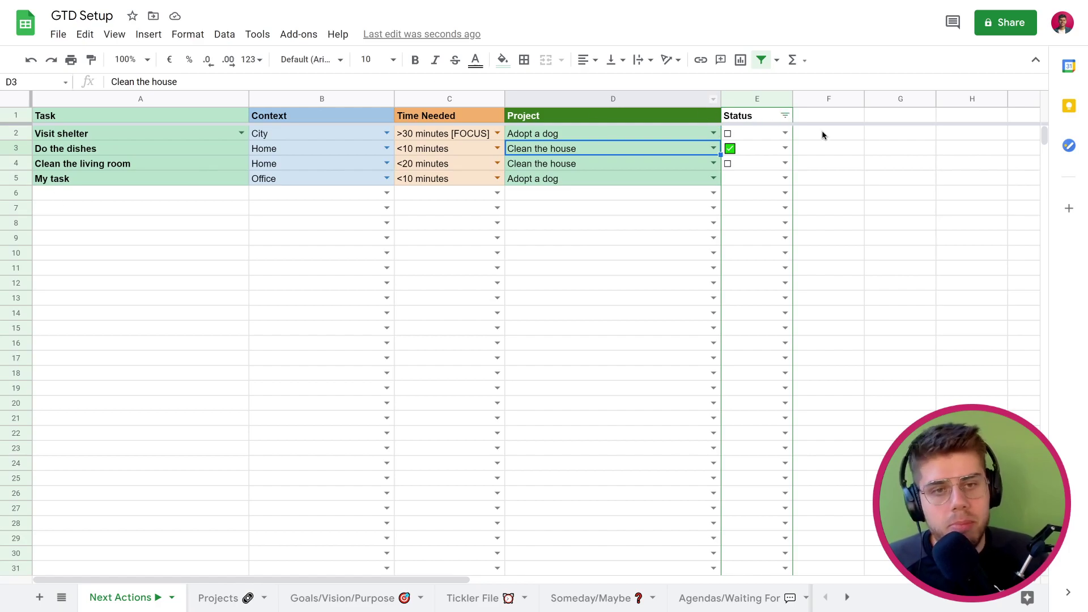
Filter the Status column to hide checked-off tasks such as Do the dishes
click(785, 116)
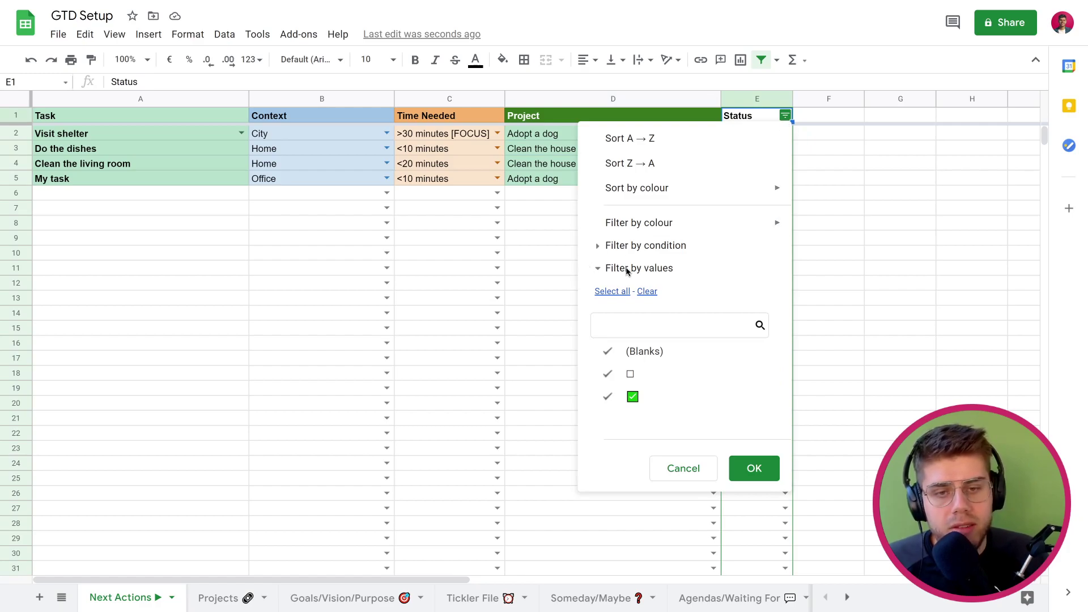
click(611, 392)
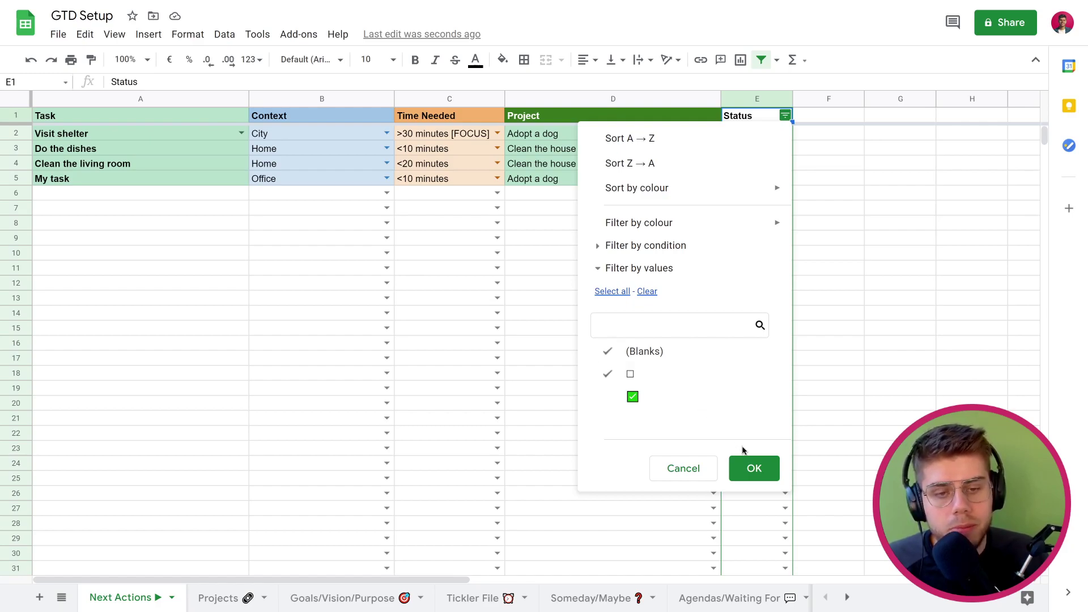
click(755, 467)
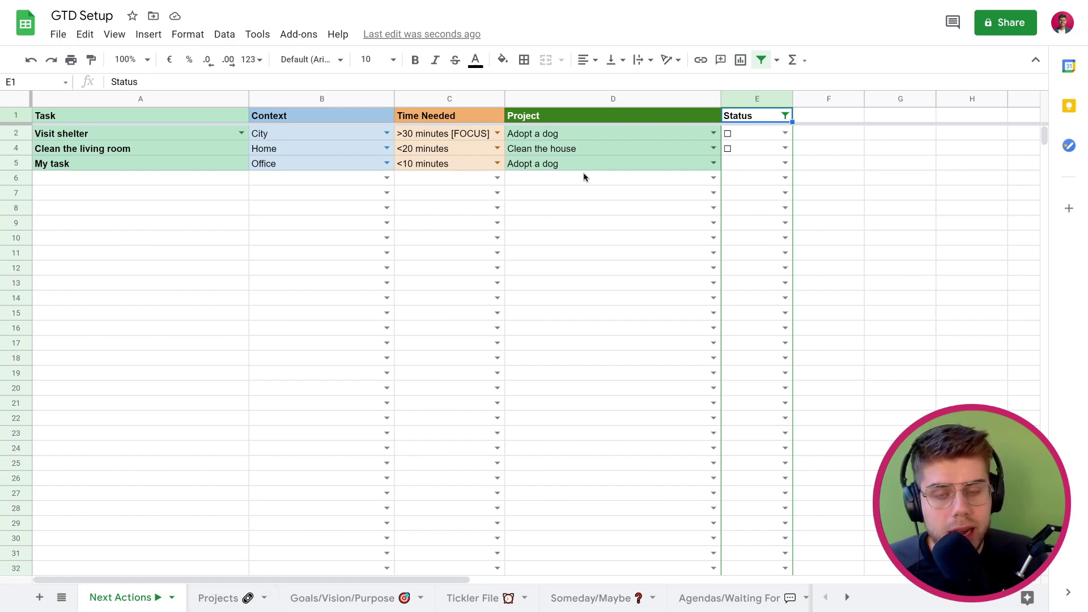
click(215, 598)
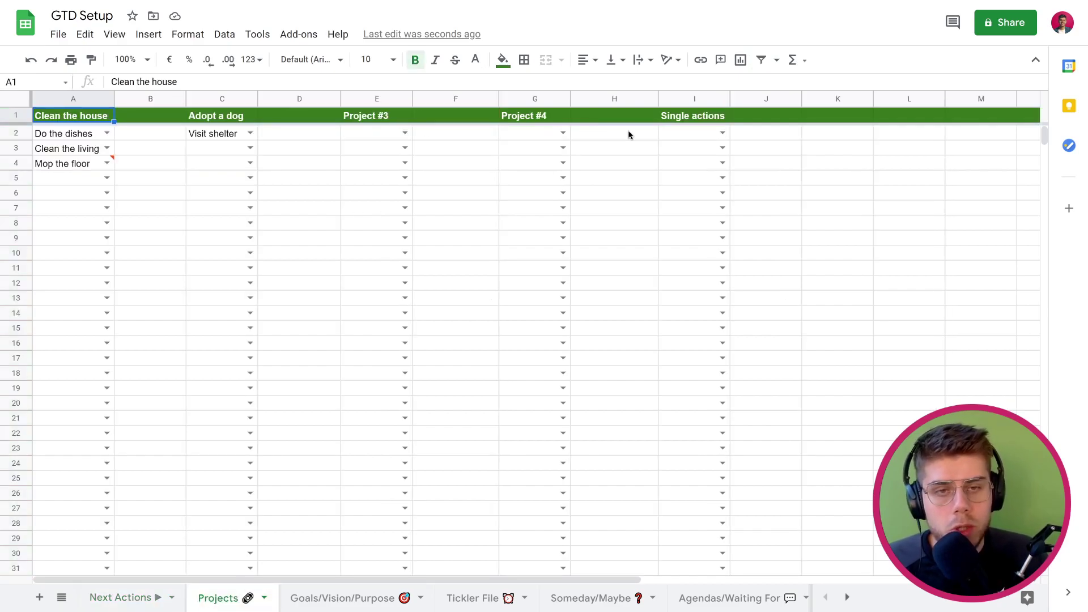
click(700, 120)
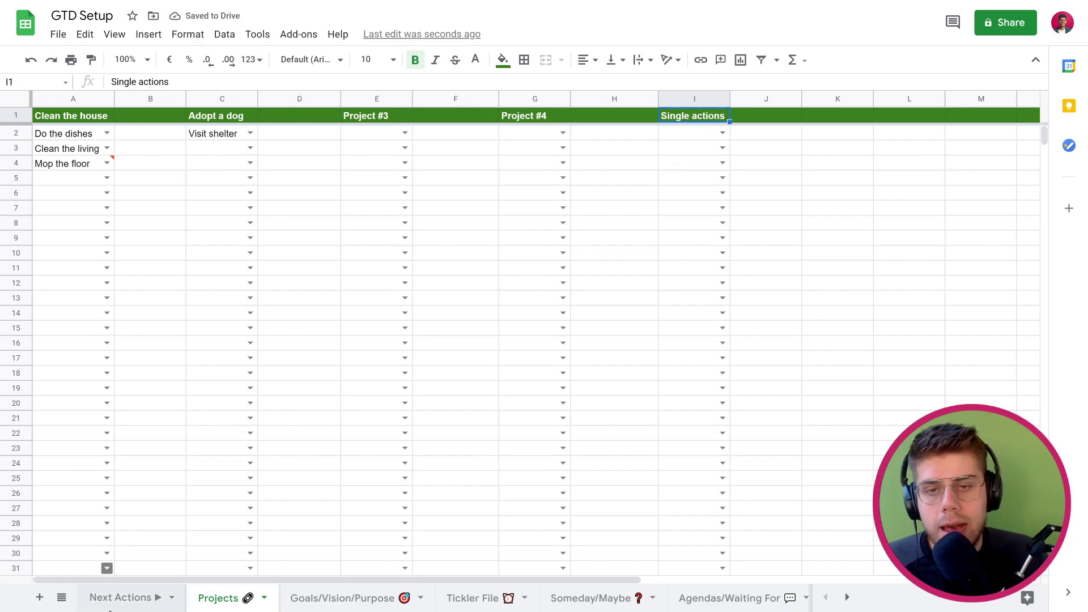
key(ctrl+shift+Page_Up)
click(607, 149)
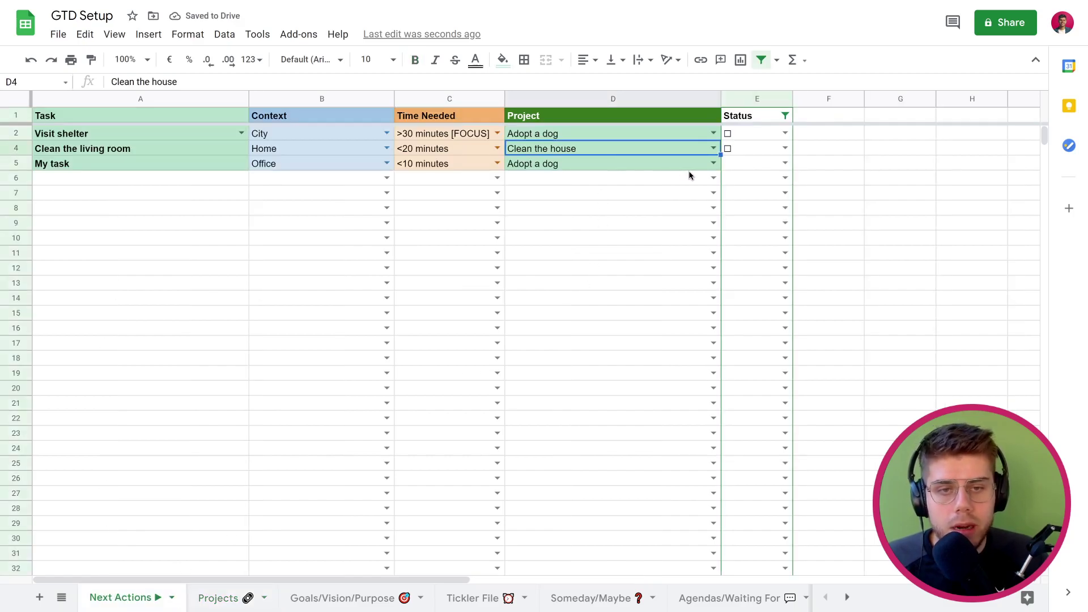
click(713, 177)
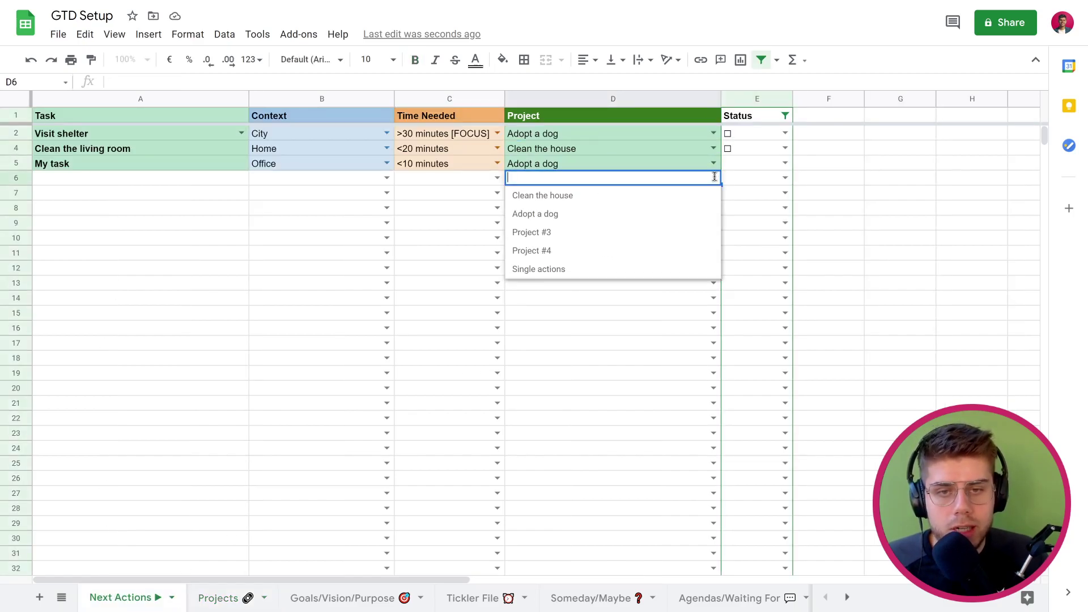
click(595, 349)
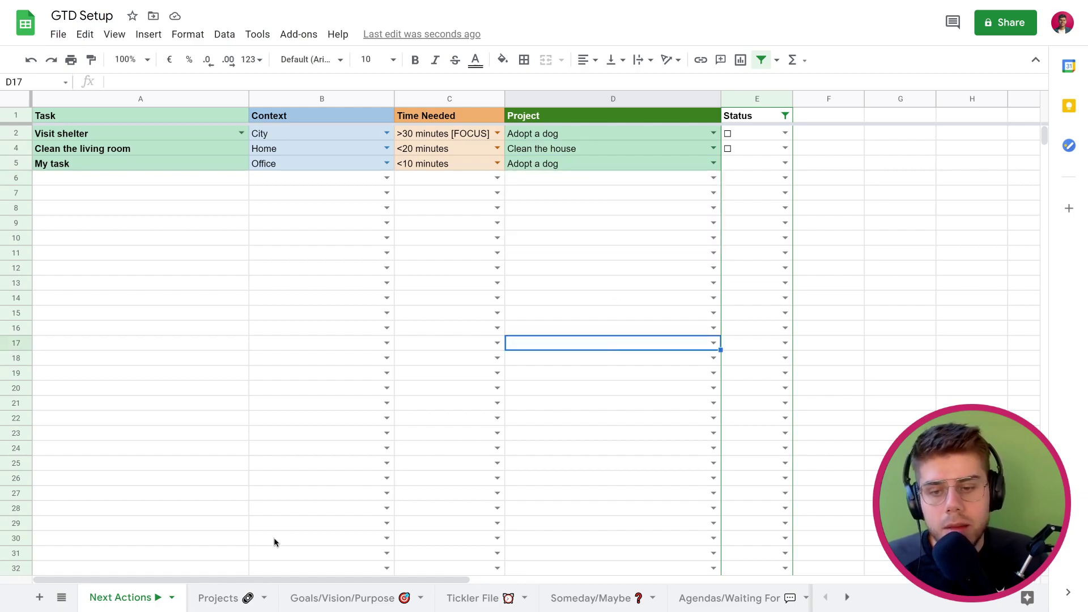
click(846, 598)
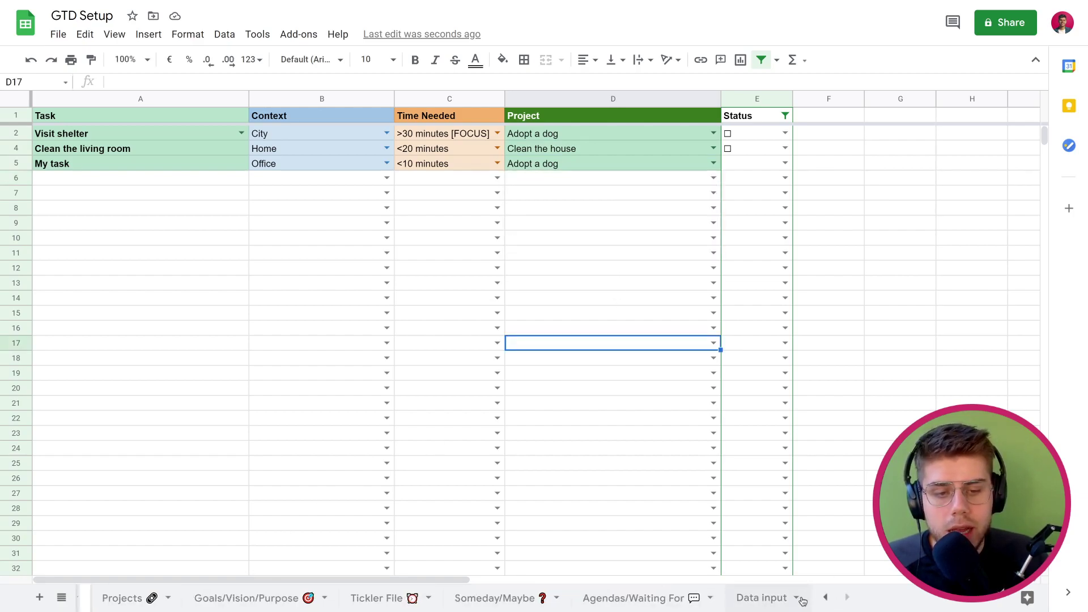
click(825, 598)
click(220, 601)
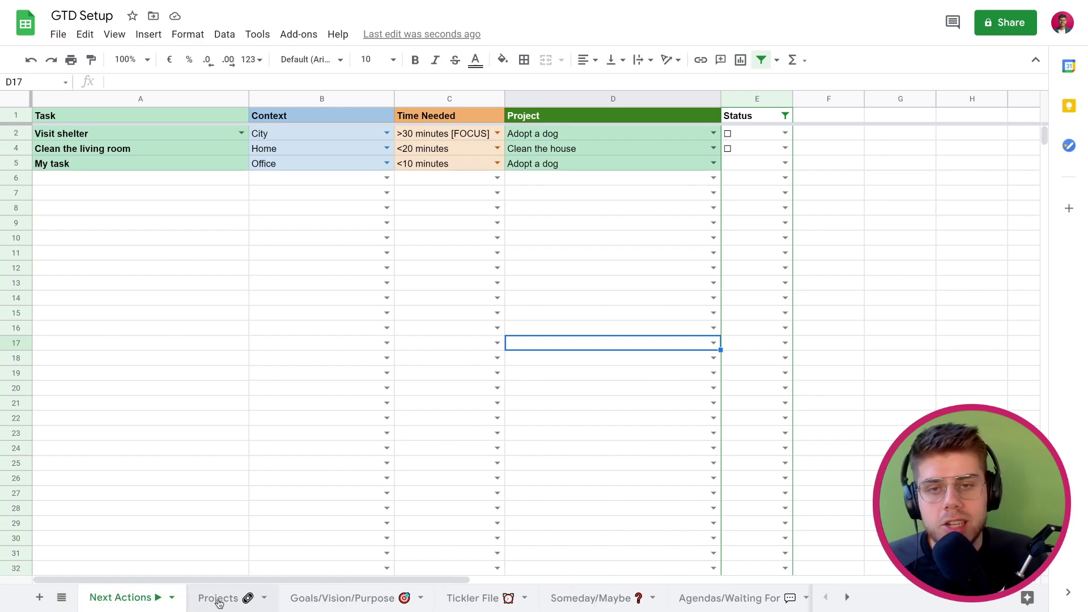
click(18, 116)
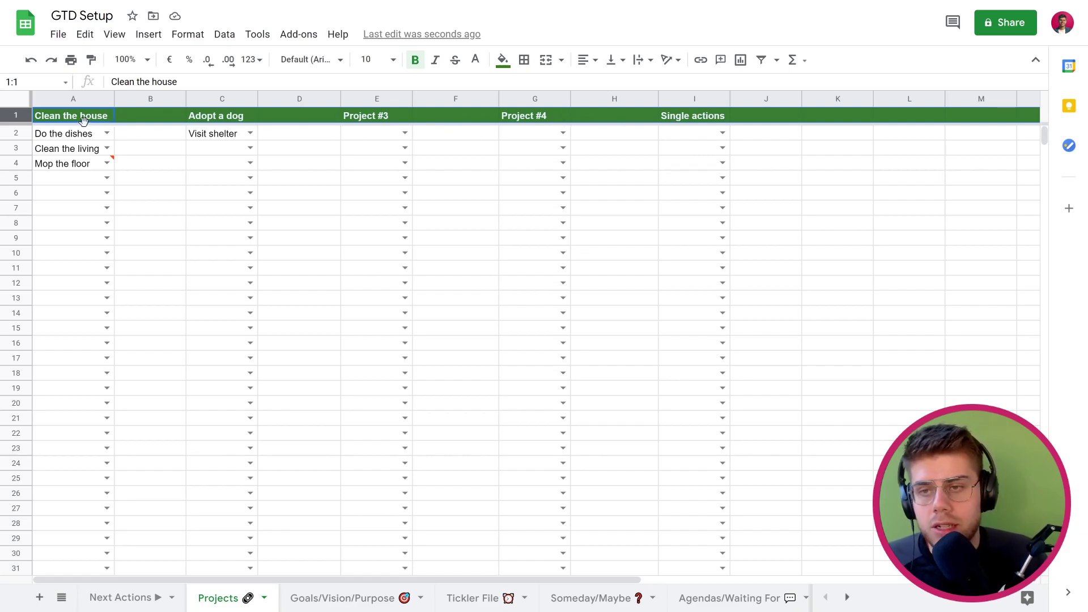
click(83, 139)
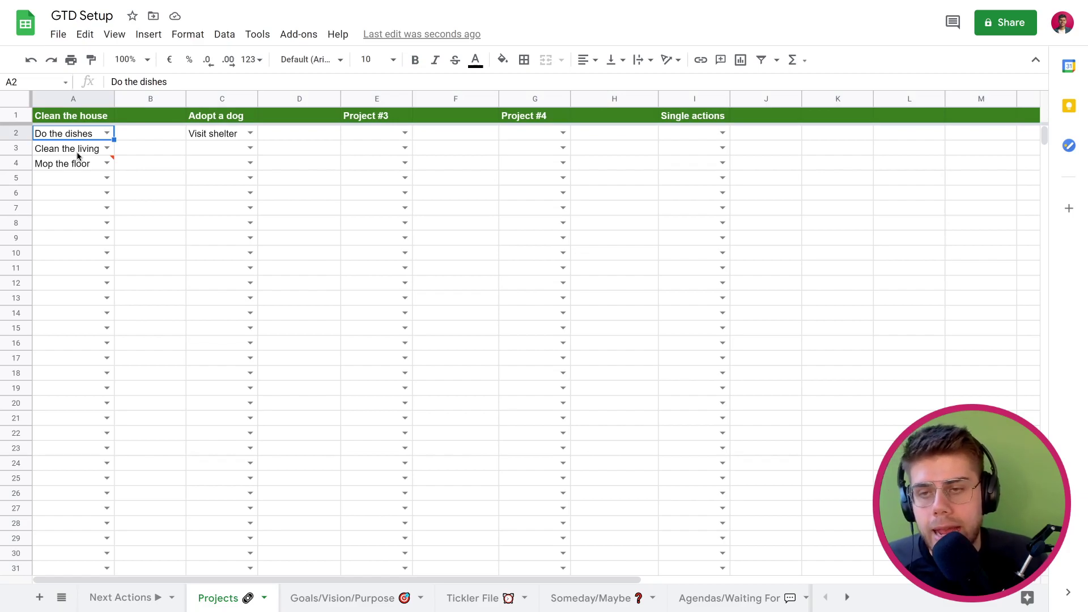
mouse_move(79, 166)
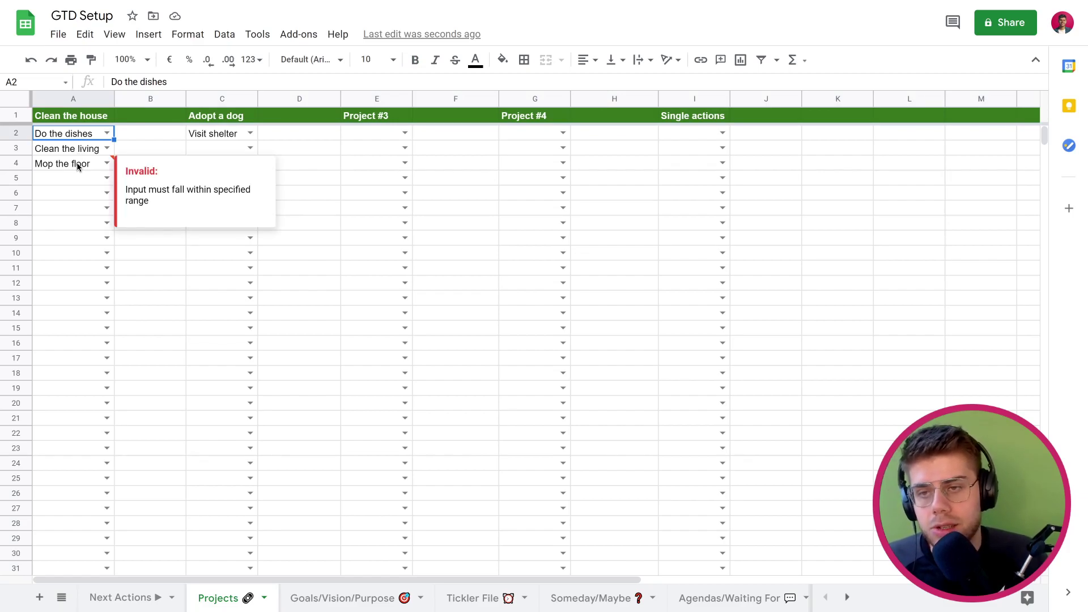
click(123, 596)
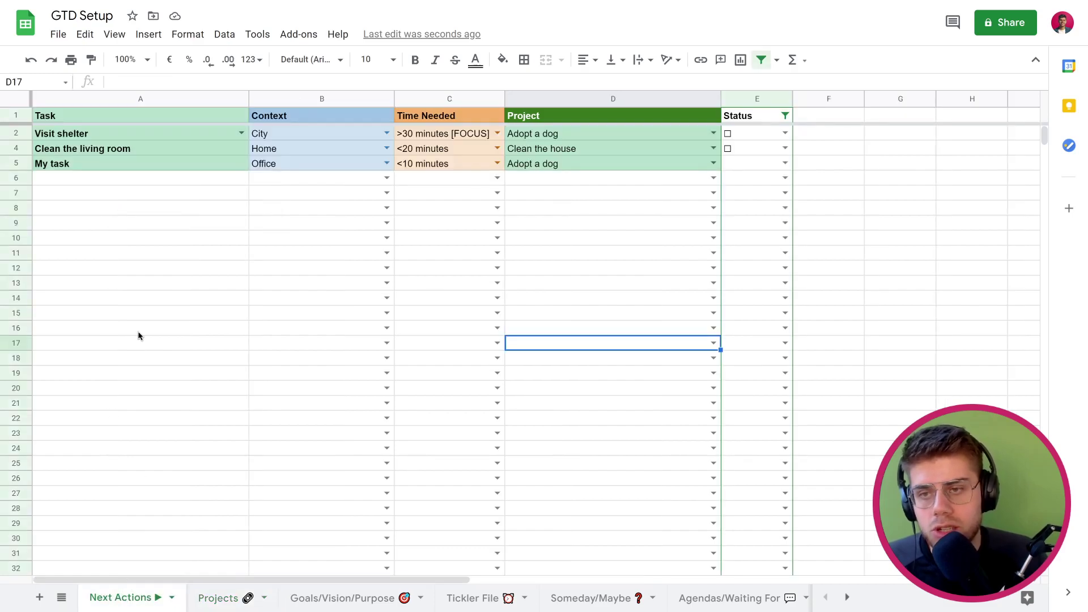
On the Projects sheet, read the invalid-input warning on Mop the floor
click(219, 599)
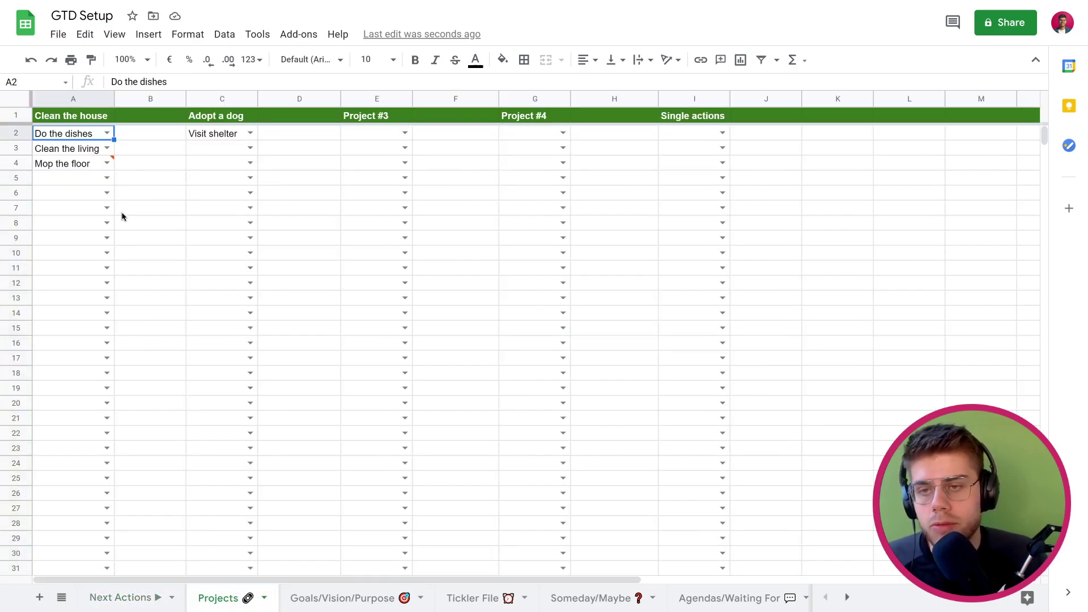
mouse_move(81, 166)
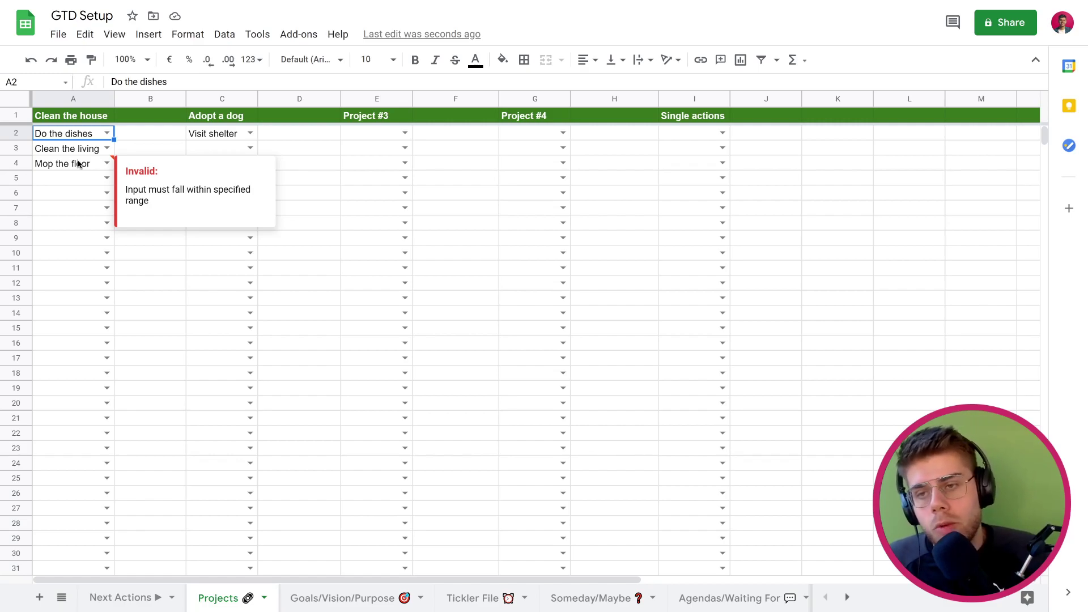
click(78, 164)
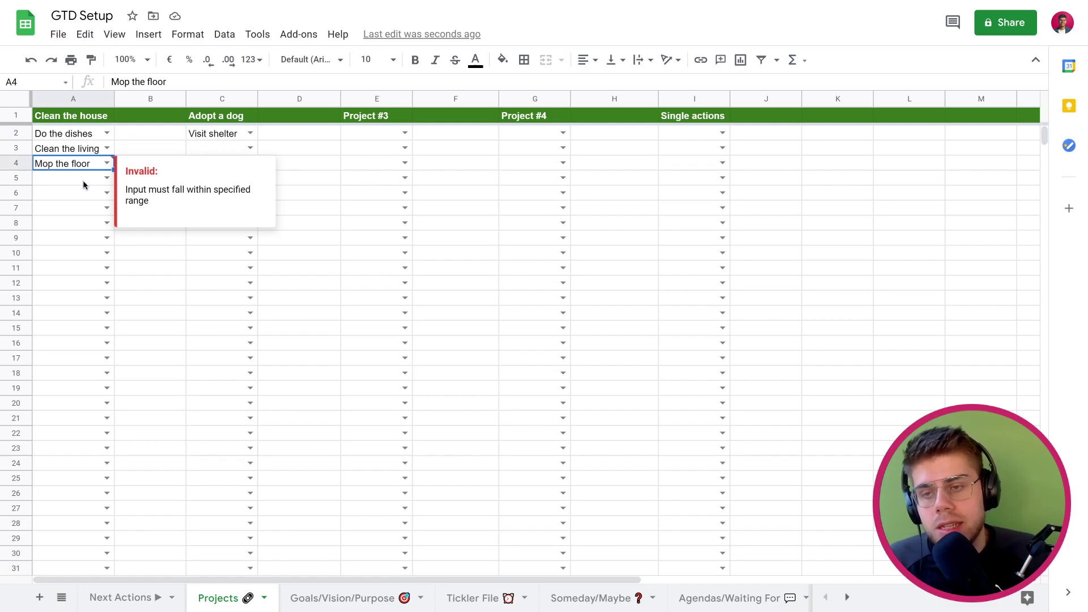
mouse_move(44, 169)
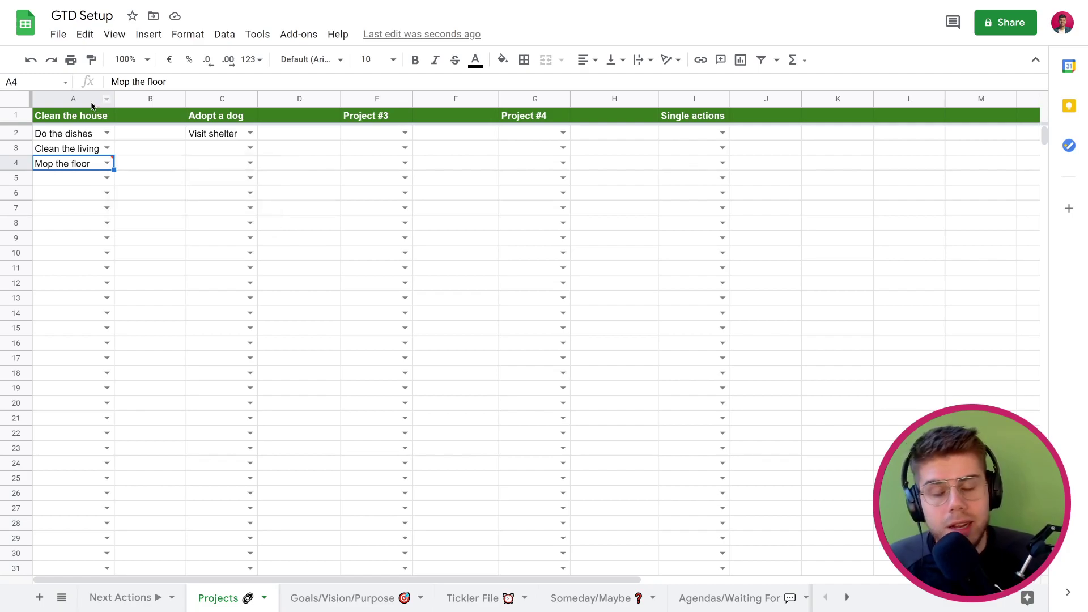
Check the Next Actions Task column, then add My task under Clean the house in A5
click(121, 597)
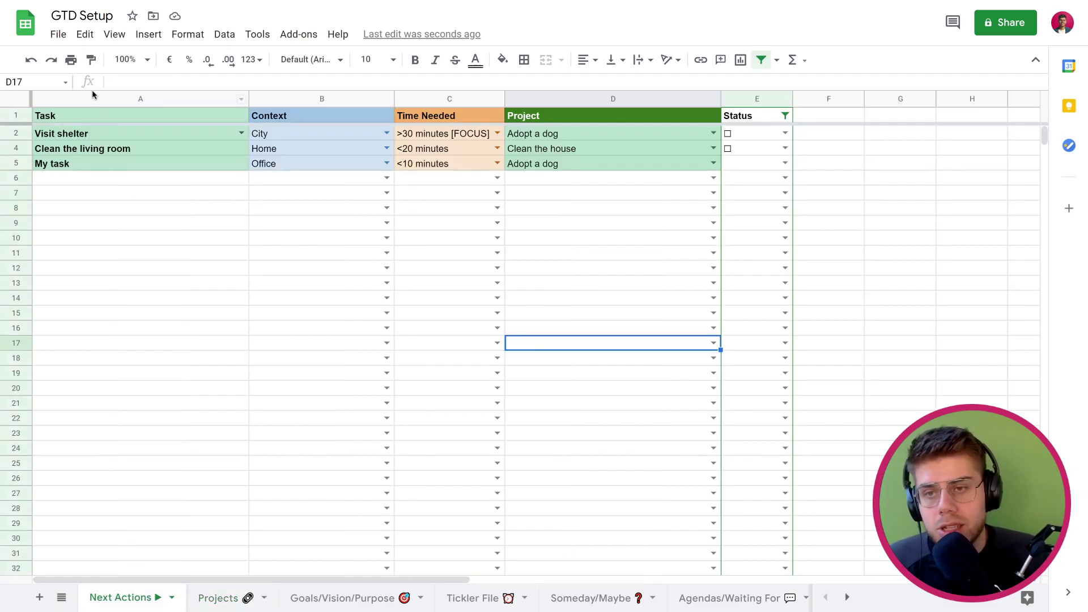
click(94, 99)
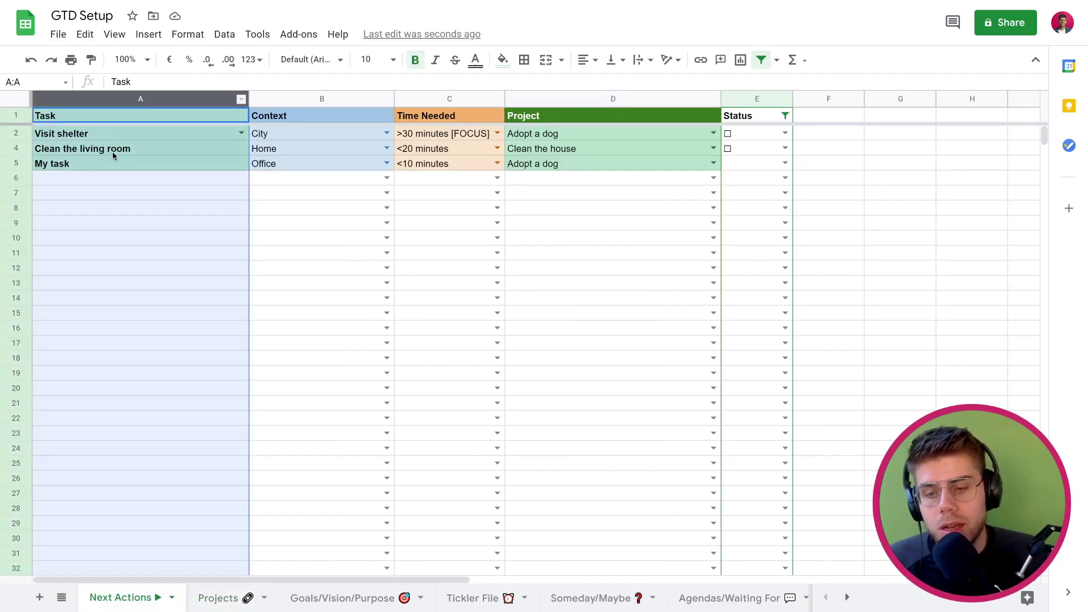
click(191, 598)
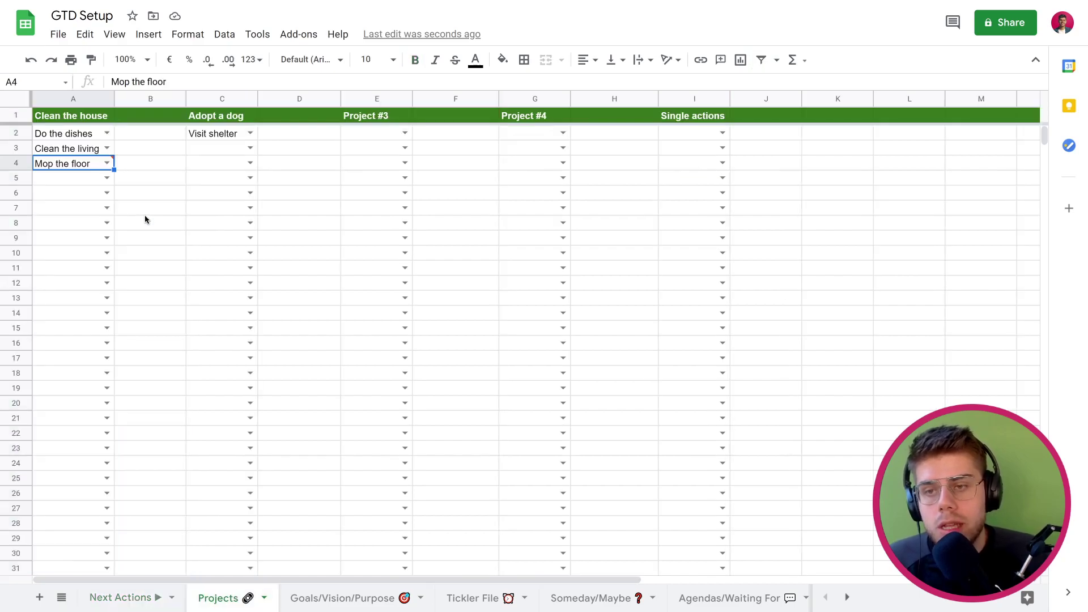
click(110, 178)
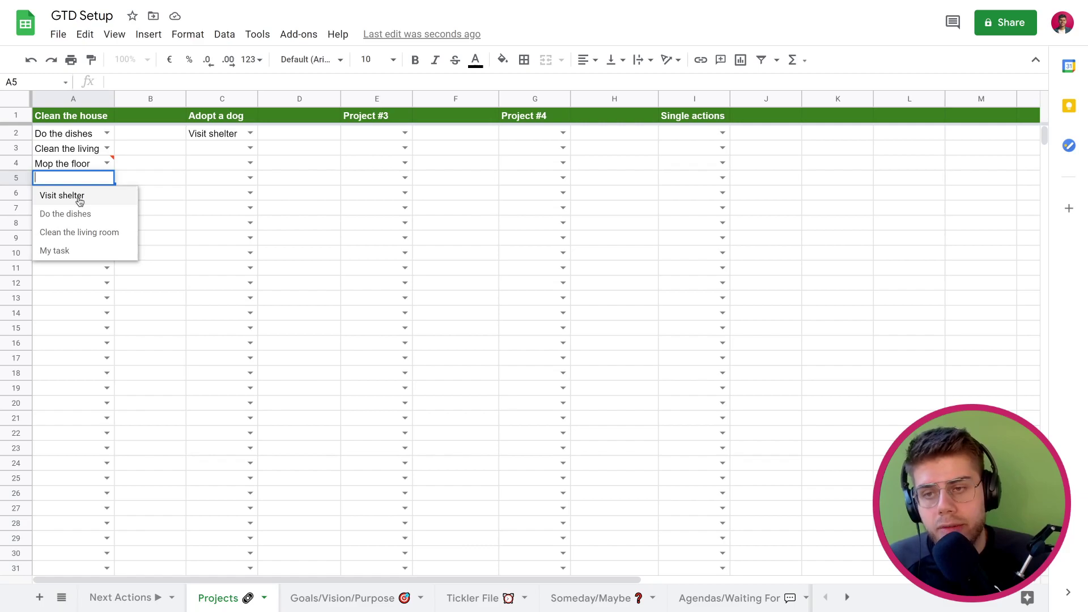
click(64, 251)
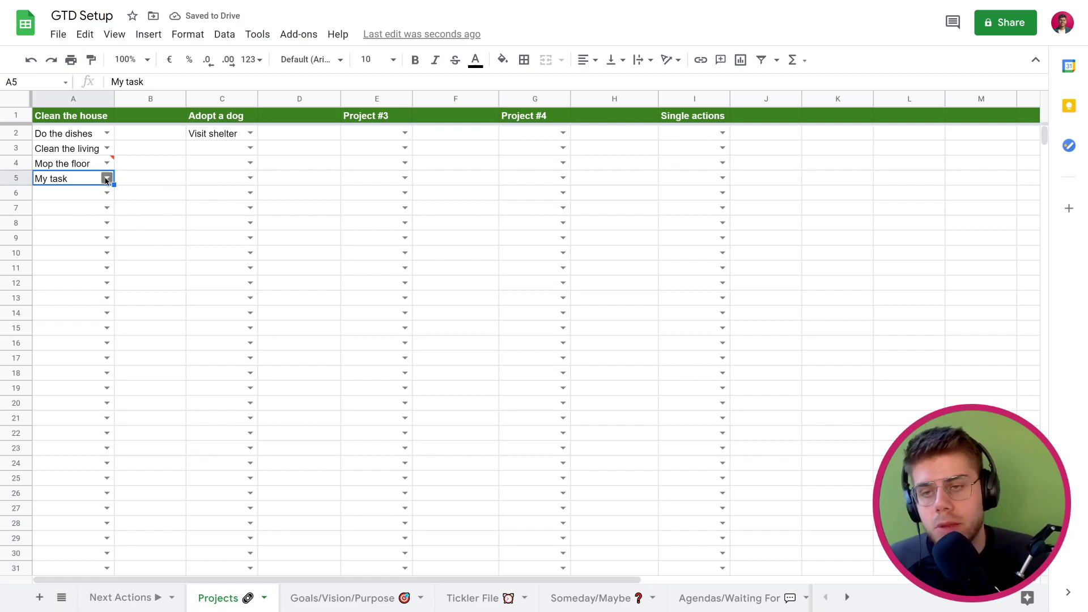
mouse_move(87, 168)
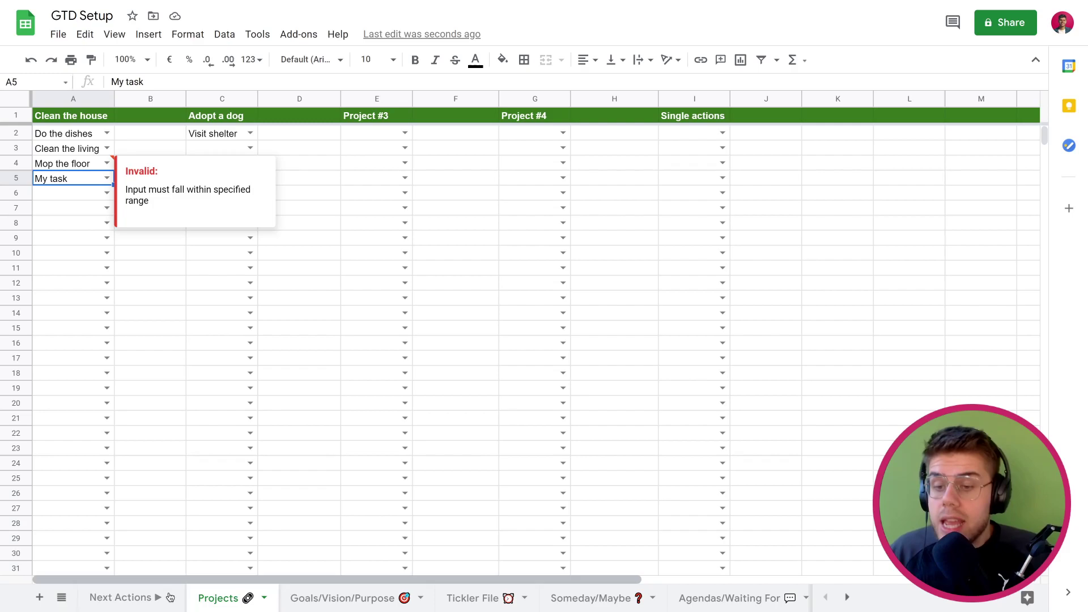
Add 'Mop the floor' as a new task in row 6 of Next Actions
click(144, 599)
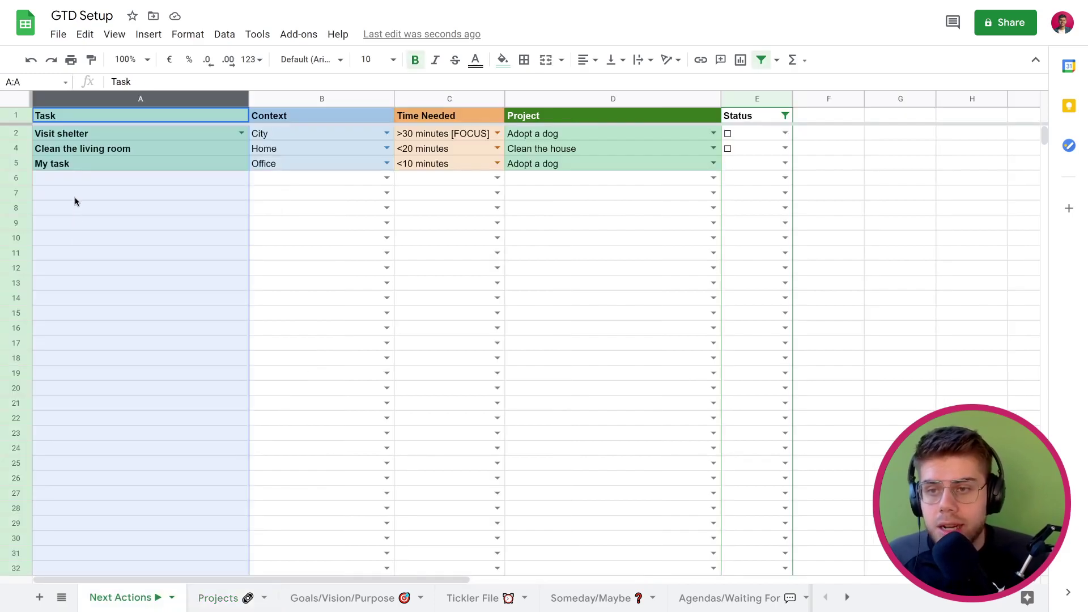
click(76, 180)
text(Mop the floor)
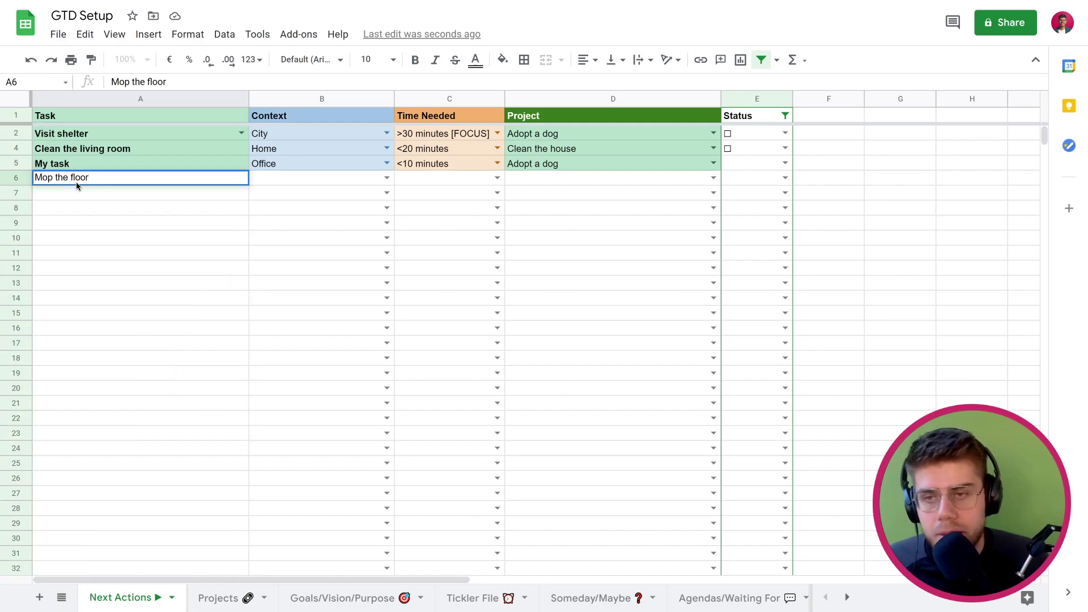
key(Tab)
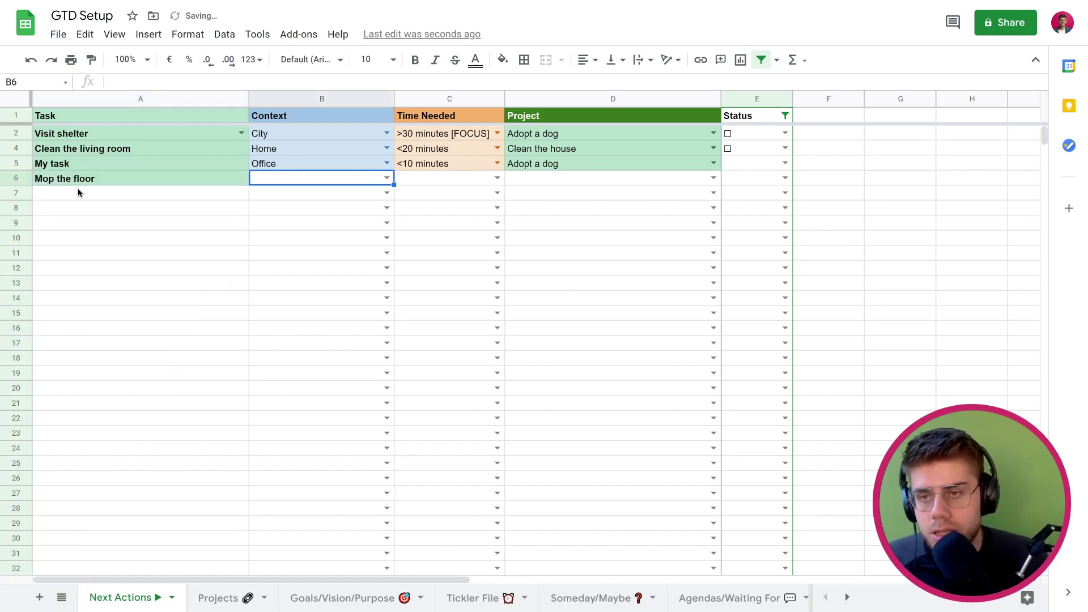
On Projects, confirm Mop the floor is valid and strike through Do the dishes and Clean the living room
click(210, 599)
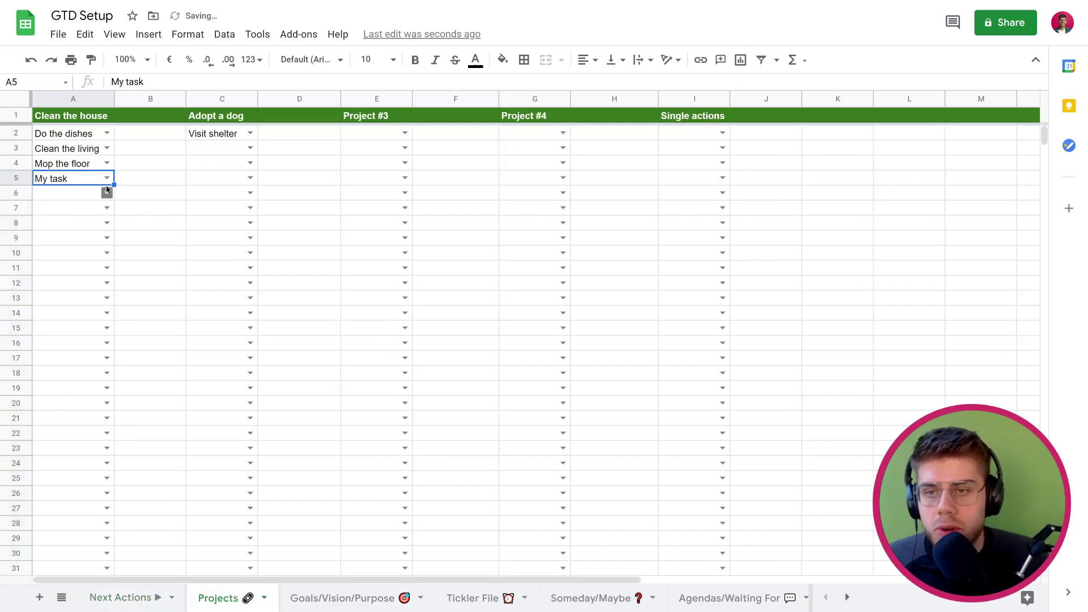
click(82, 164)
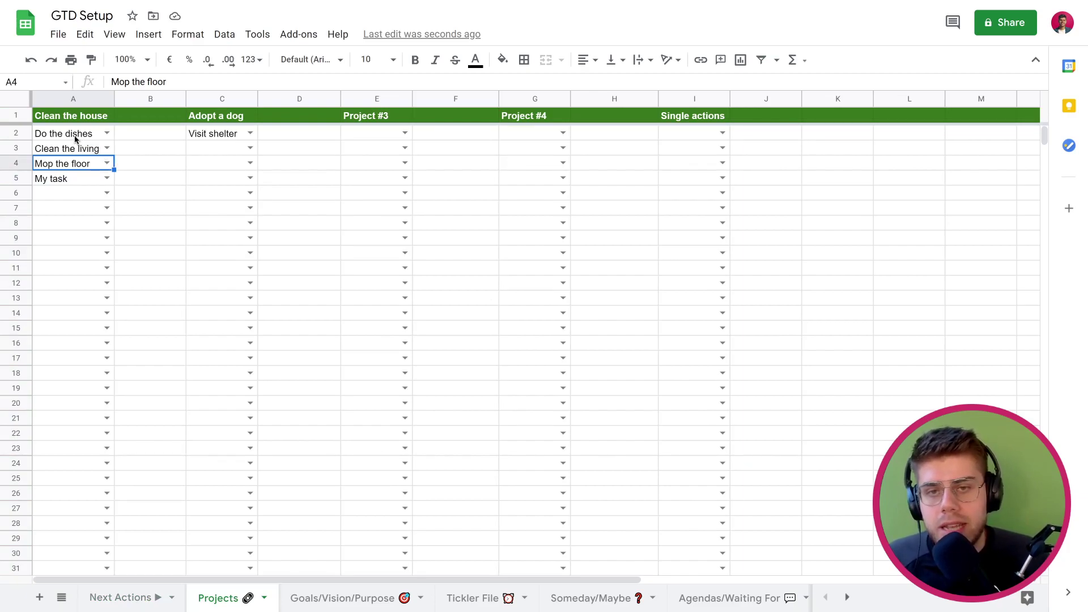
click(75, 139)
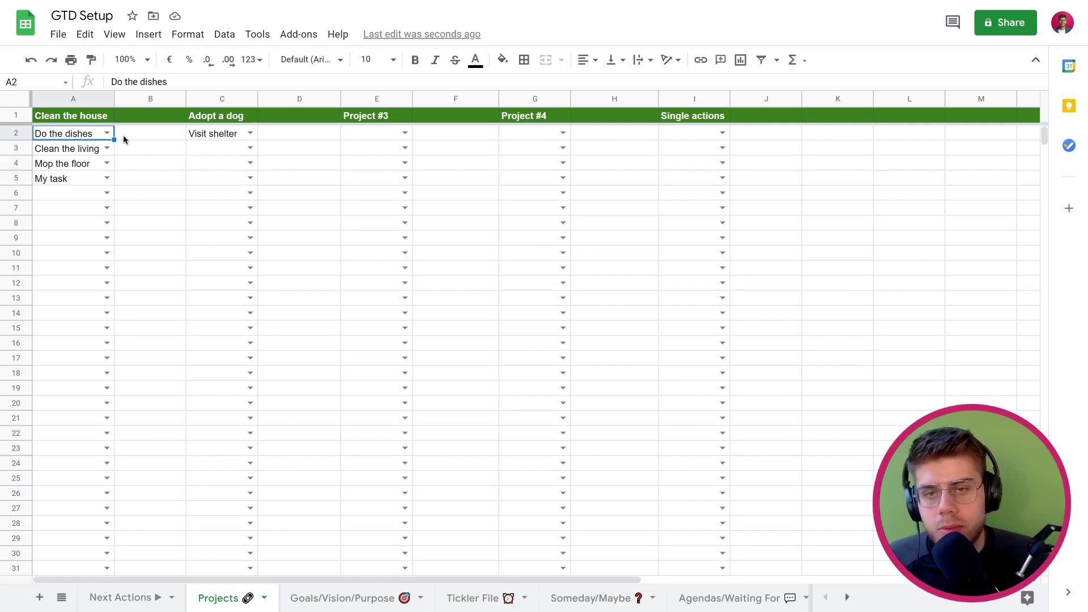
click(456, 60)
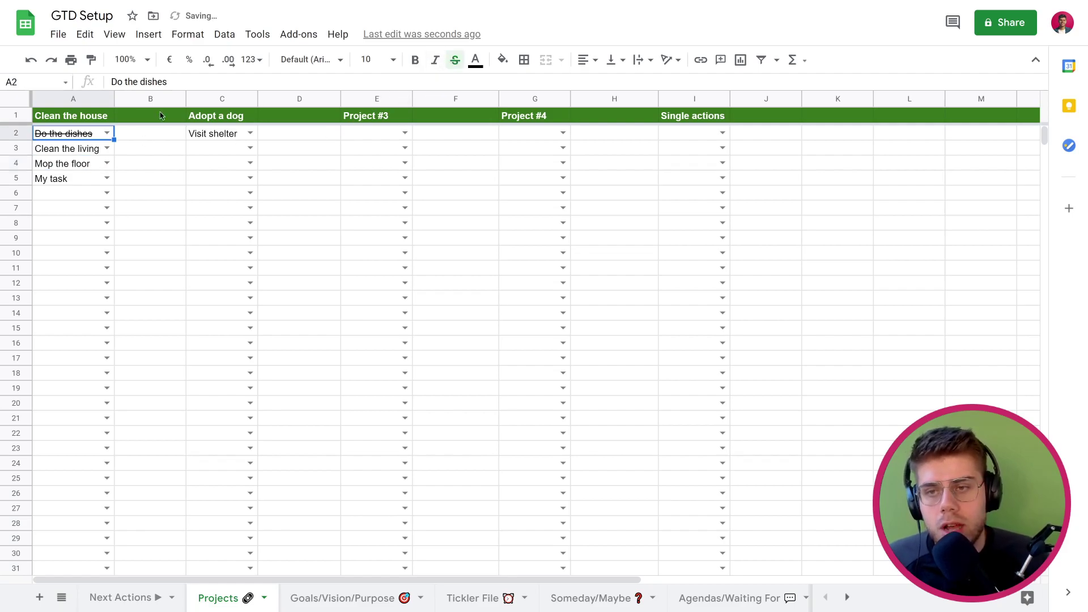
click(58, 152)
click(455, 60)
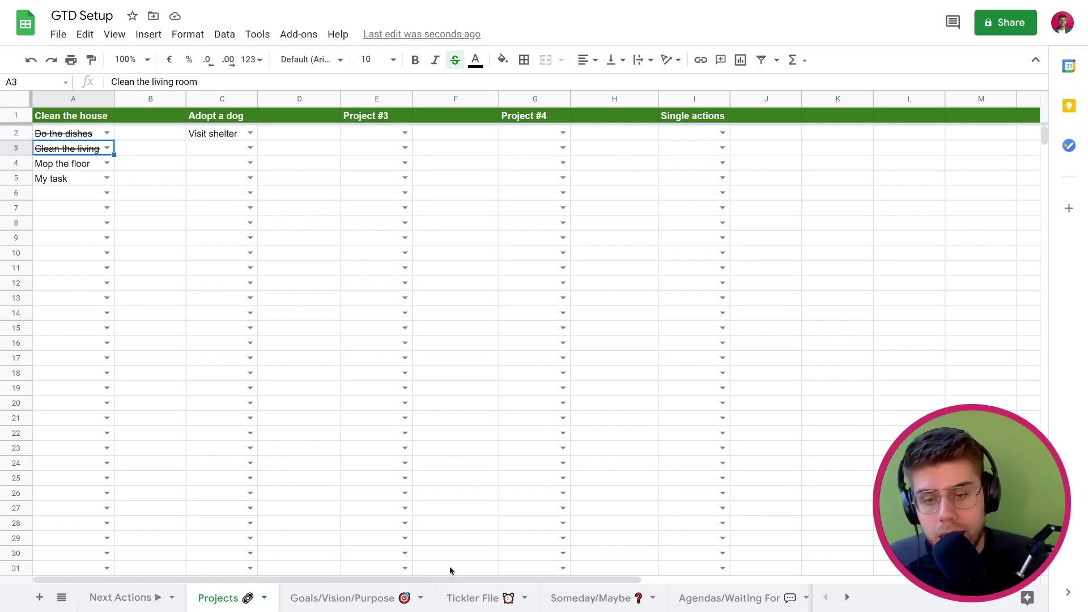
drag(442, 578, 260, 557)
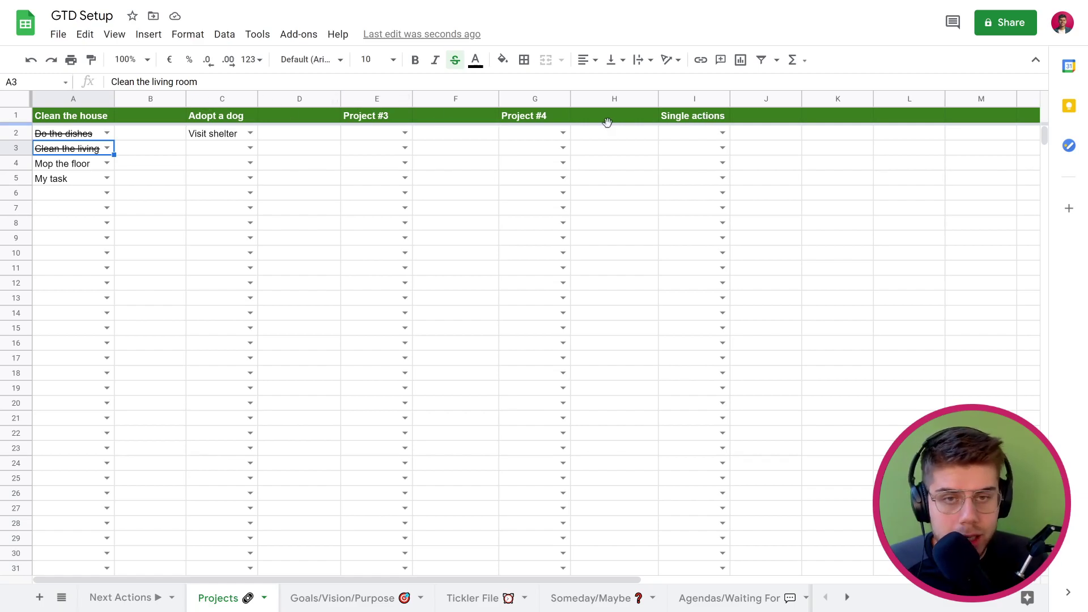
click(850, 120)
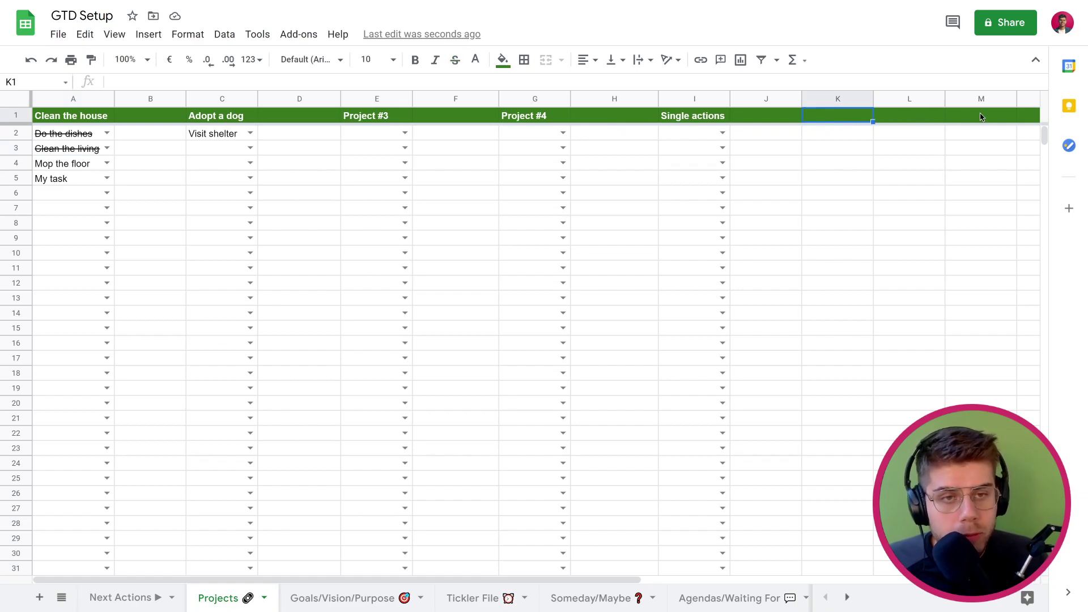
click(833, 98)
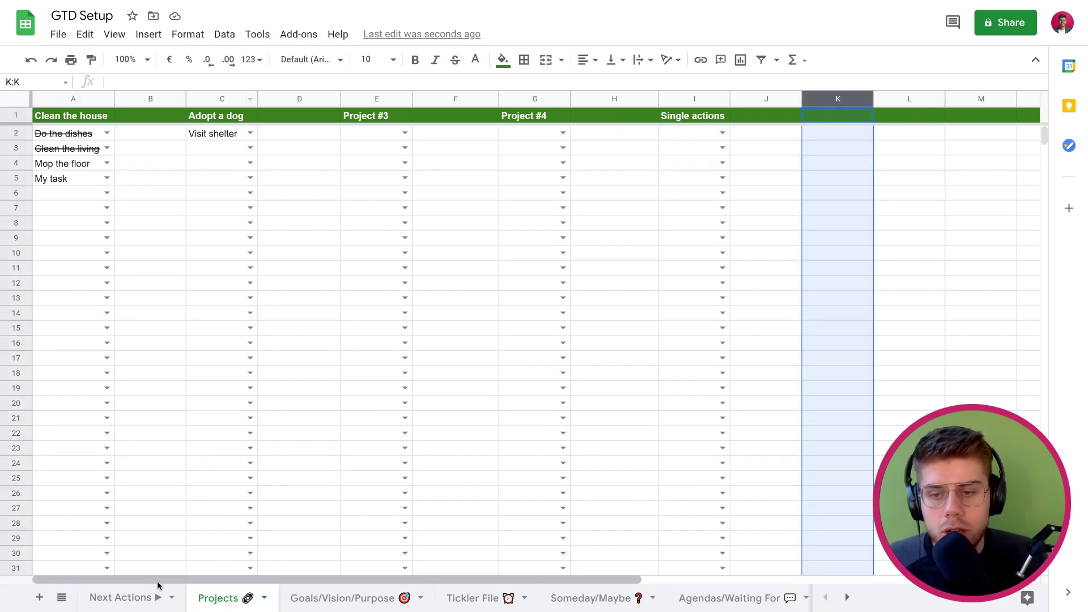
click(116, 597)
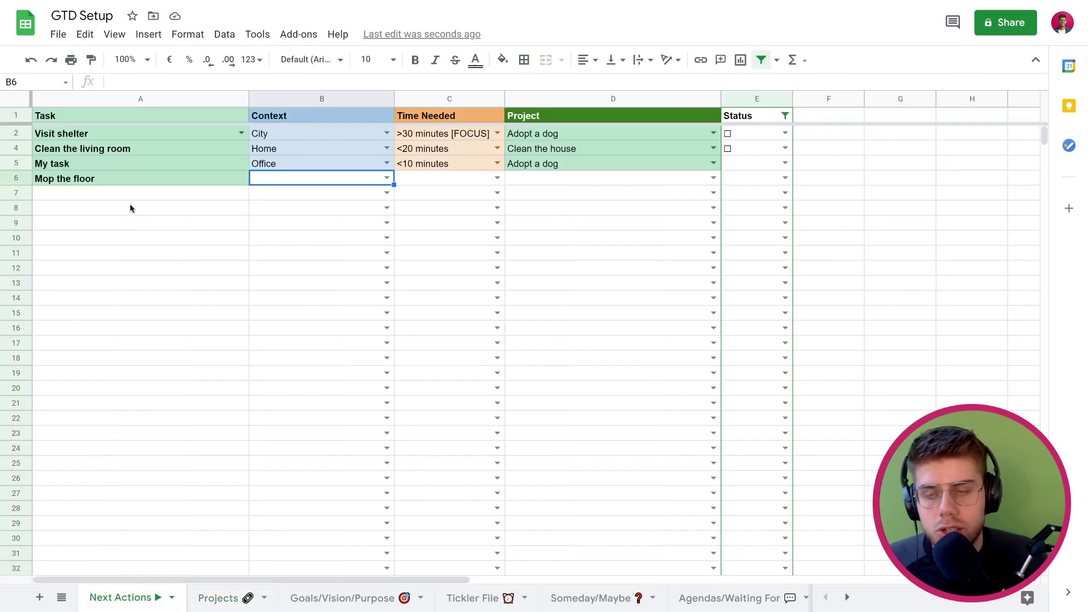
click(206, 601)
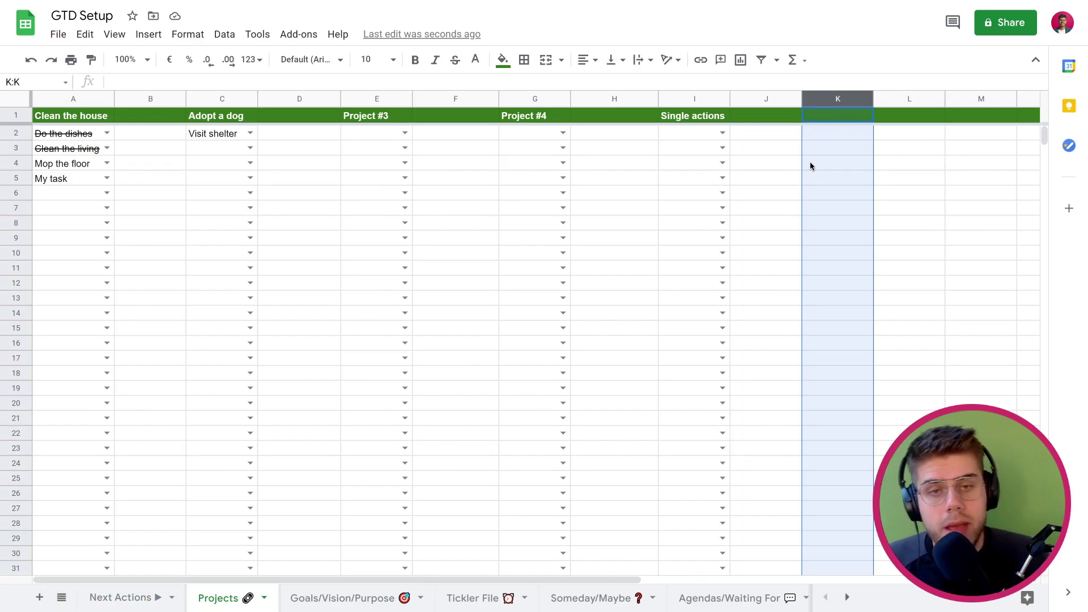
click(723, 223)
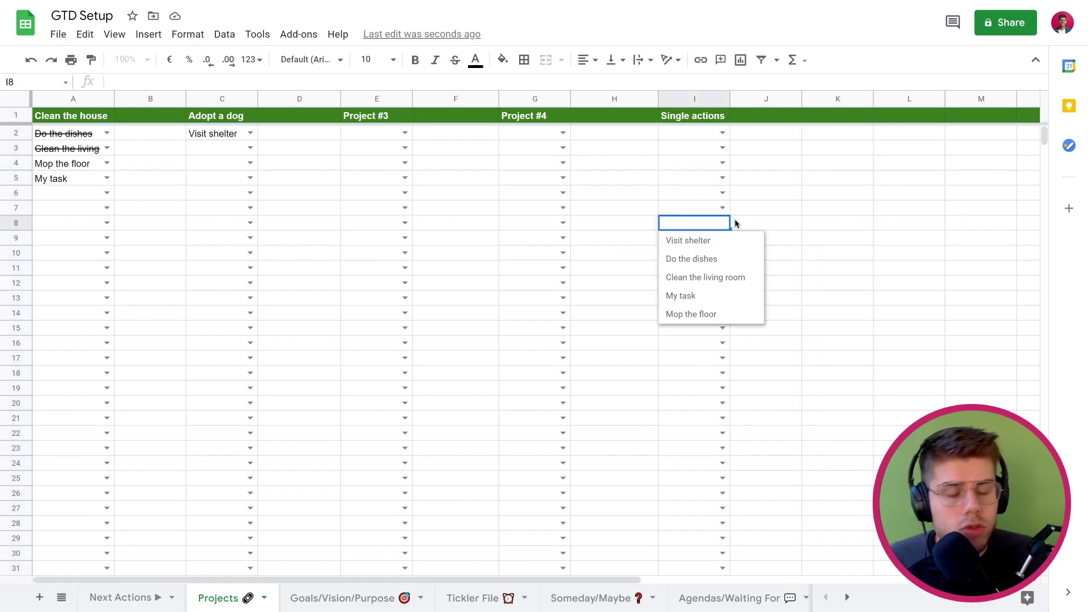
click(704, 213)
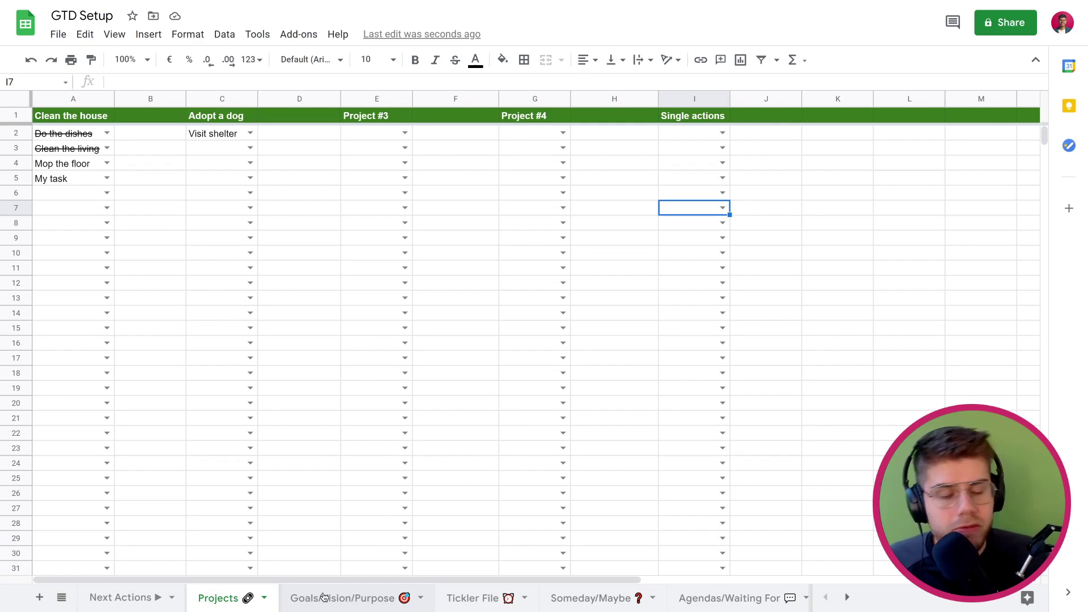
View the Goals/Vision/Purpose sheet's Own 10 dogs goal and its current state value 8
click(322, 596)
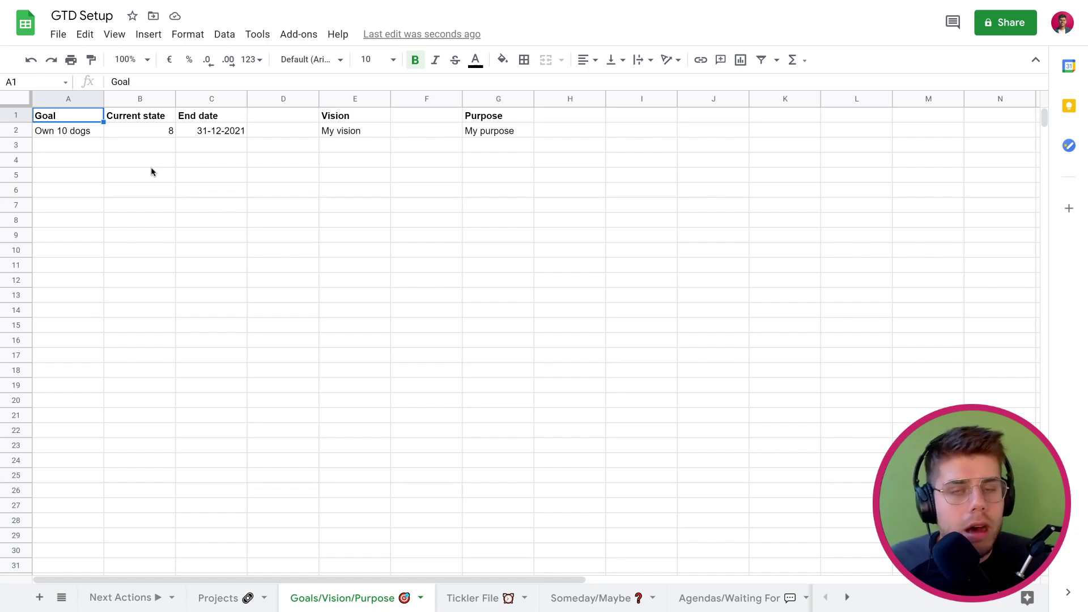
click(216, 602)
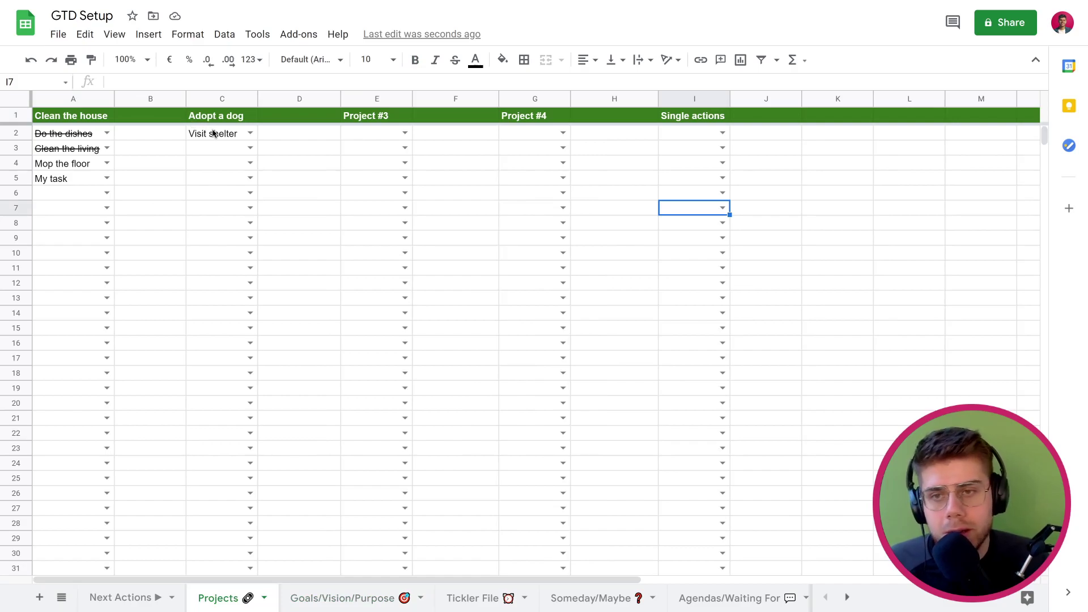
click(355, 600)
click(152, 134)
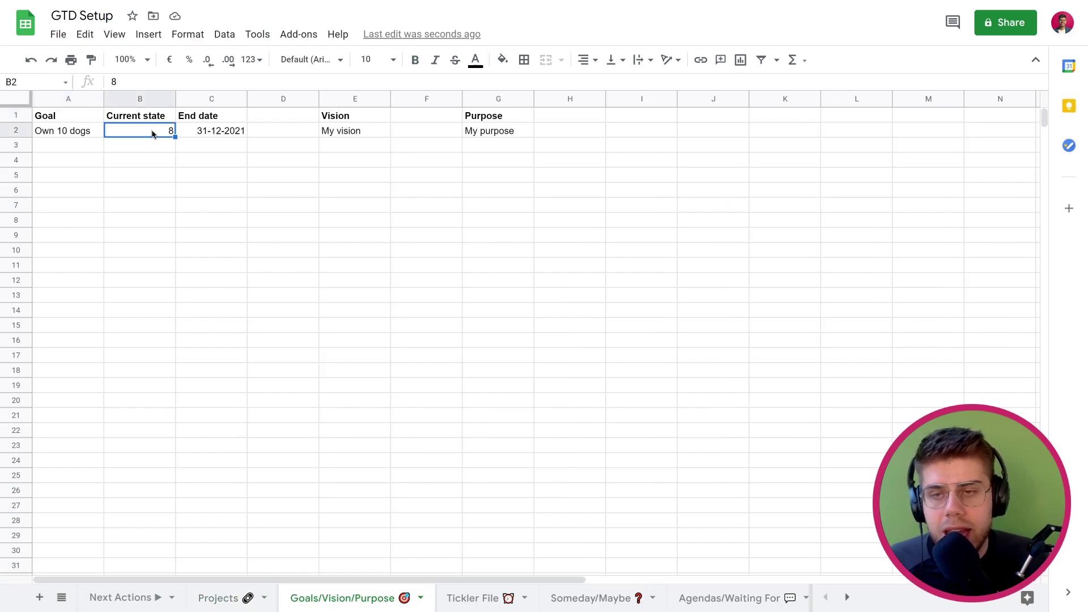
click(79, 135)
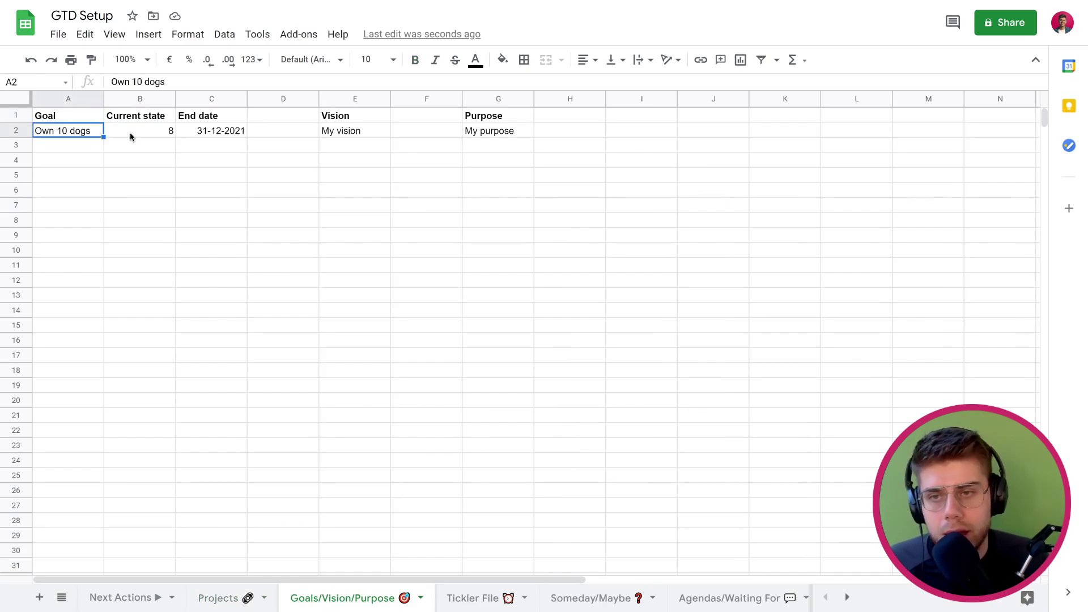
click(132, 138)
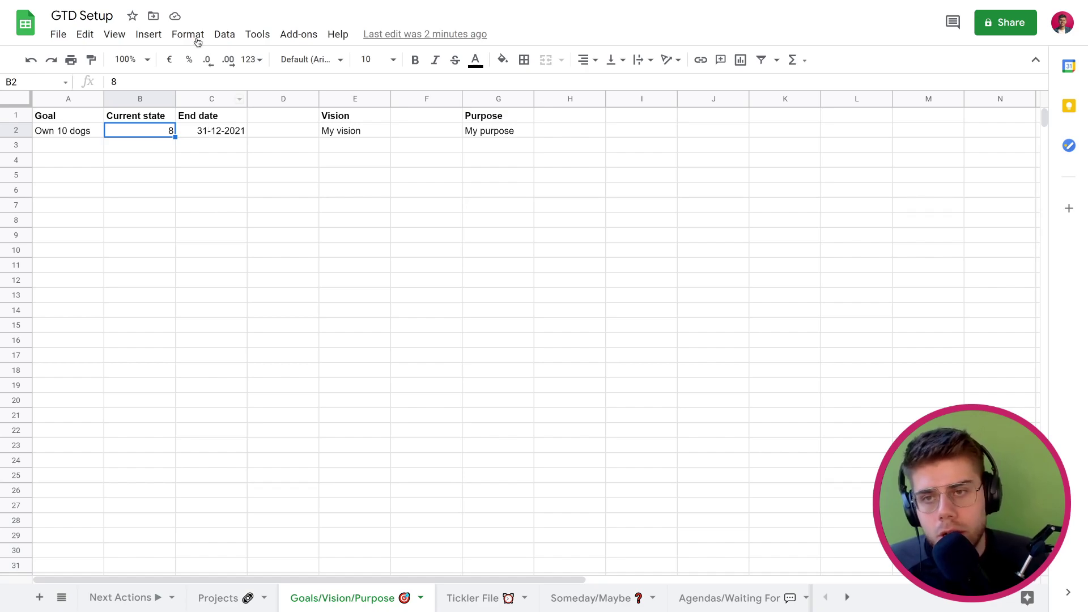
click(142, 37)
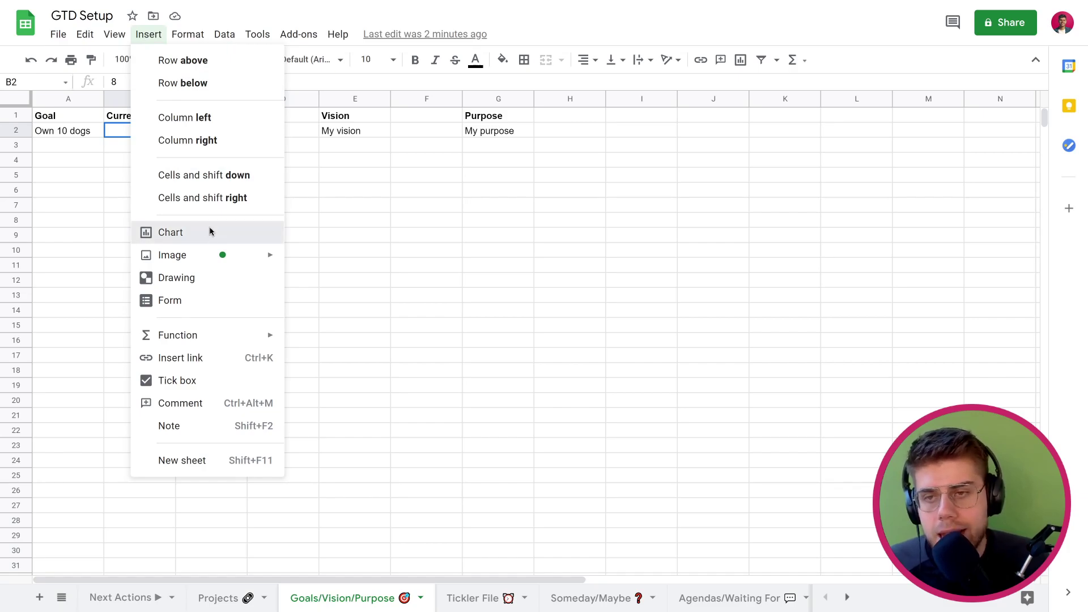
Insert a trial pie chart of the goal's current state for A1:B2, then delete it
key(Escape)
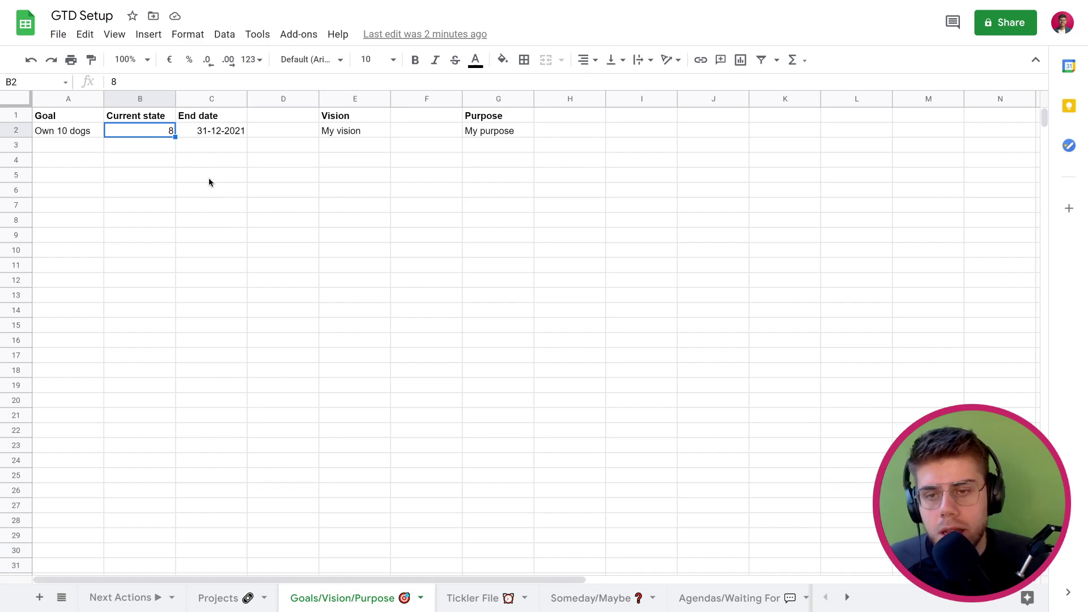
key(Left)
click(202, 131)
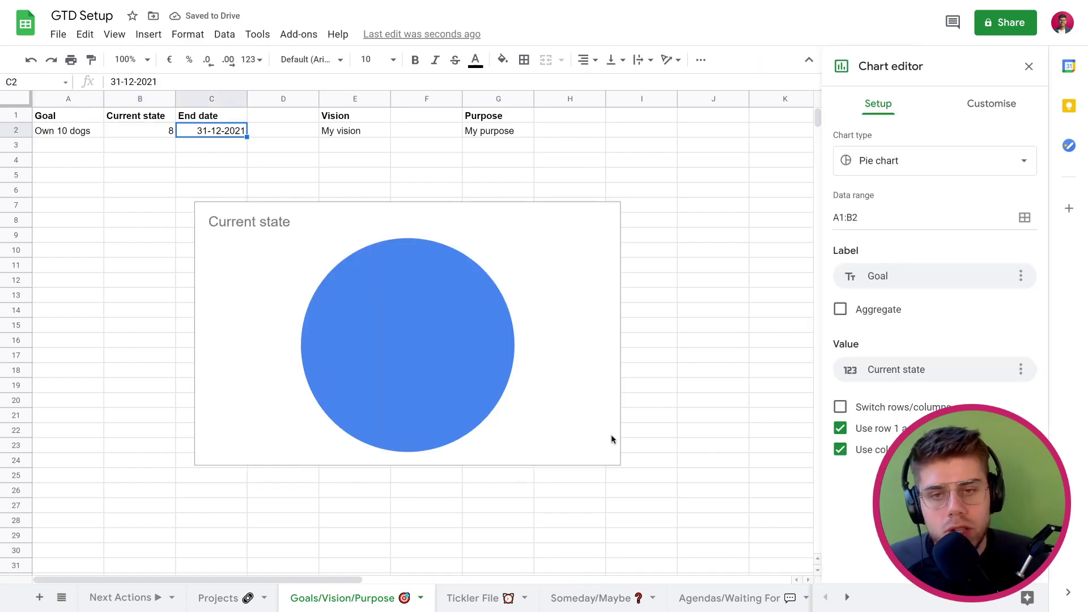
click(588, 254)
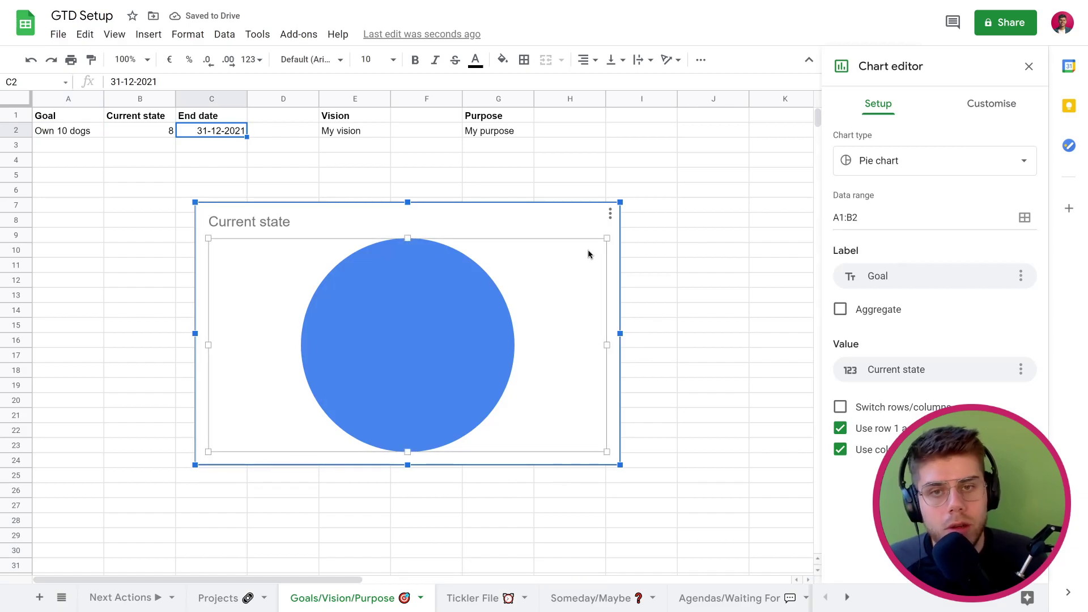
key(Delete)
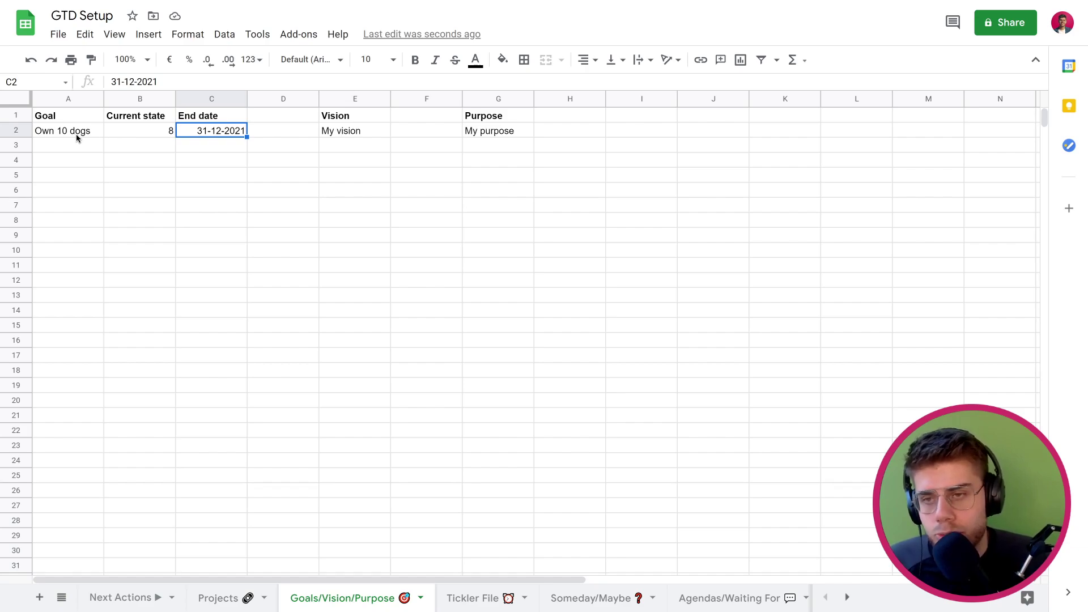
click(339, 135)
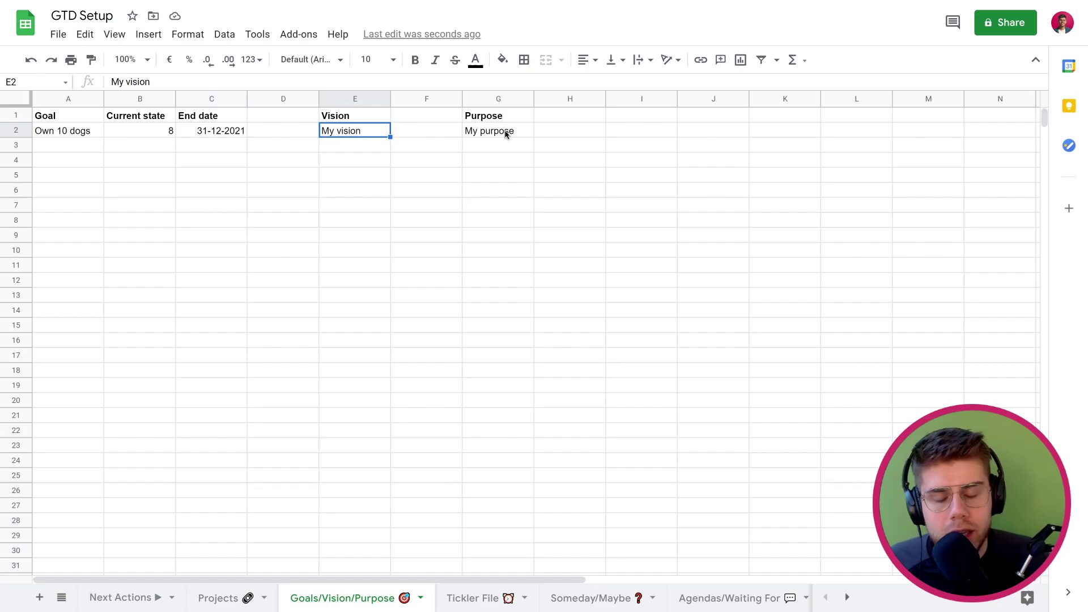
click(504, 134)
click(368, 135)
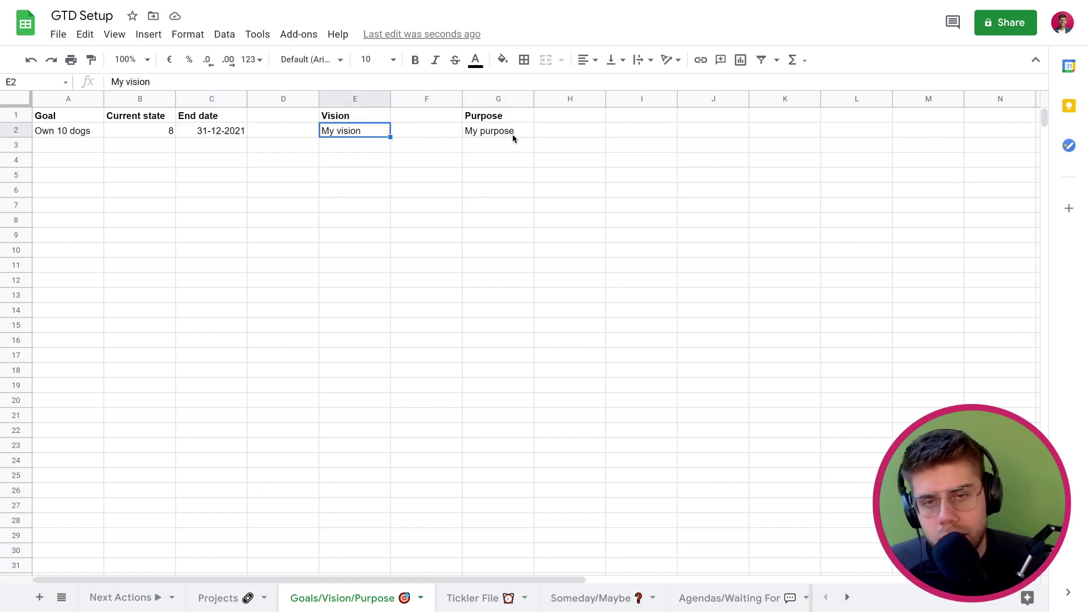
Switch to the Tickler File sheet with its 26/03/2021 reminders and view the add-ons options
click(486, 599)
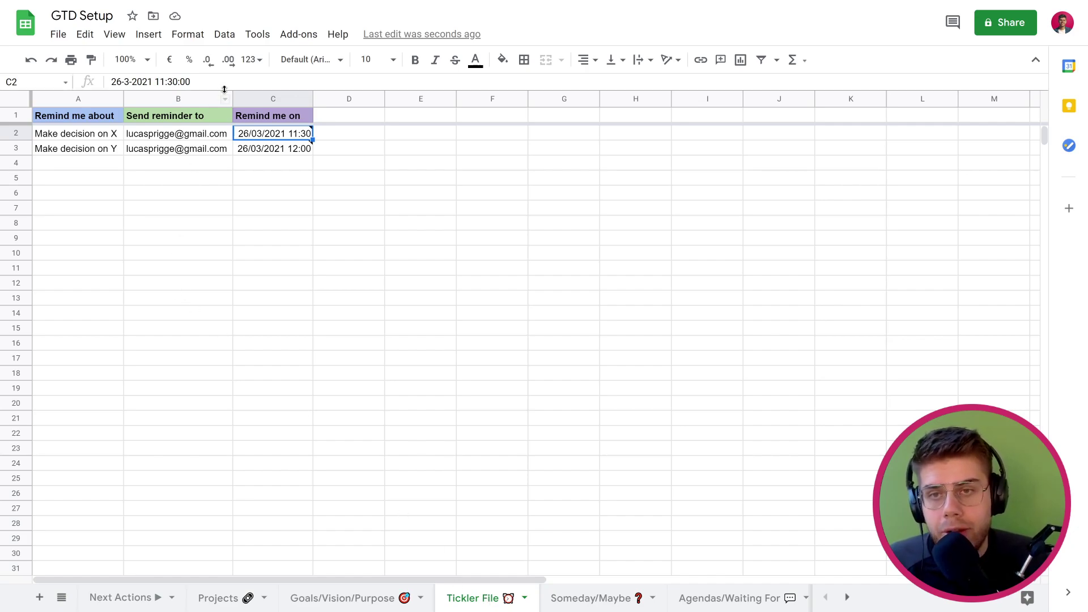
click(295, 40)
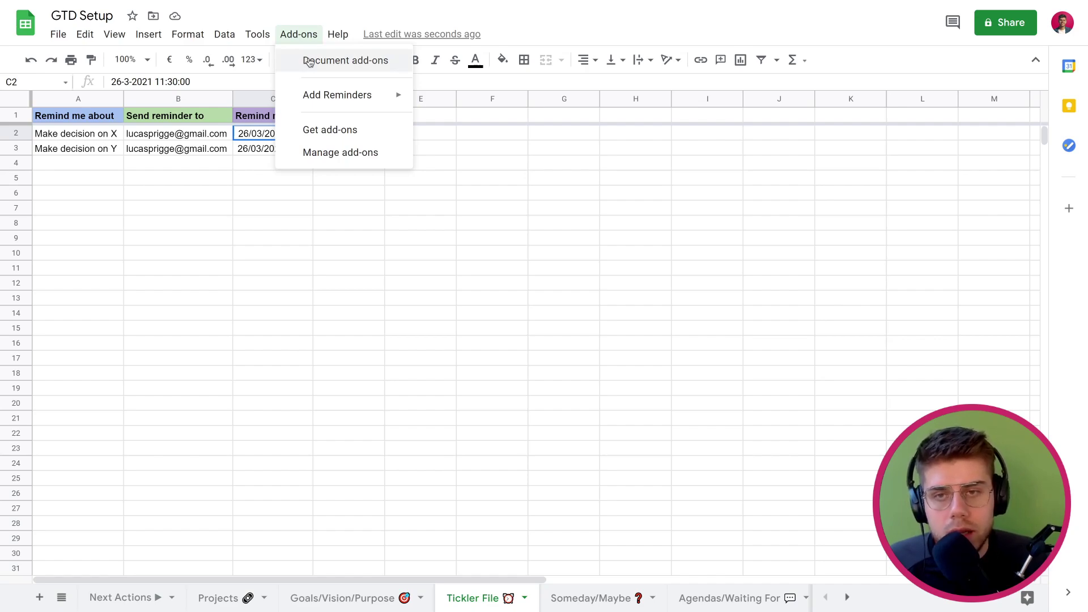
click(309, 61)
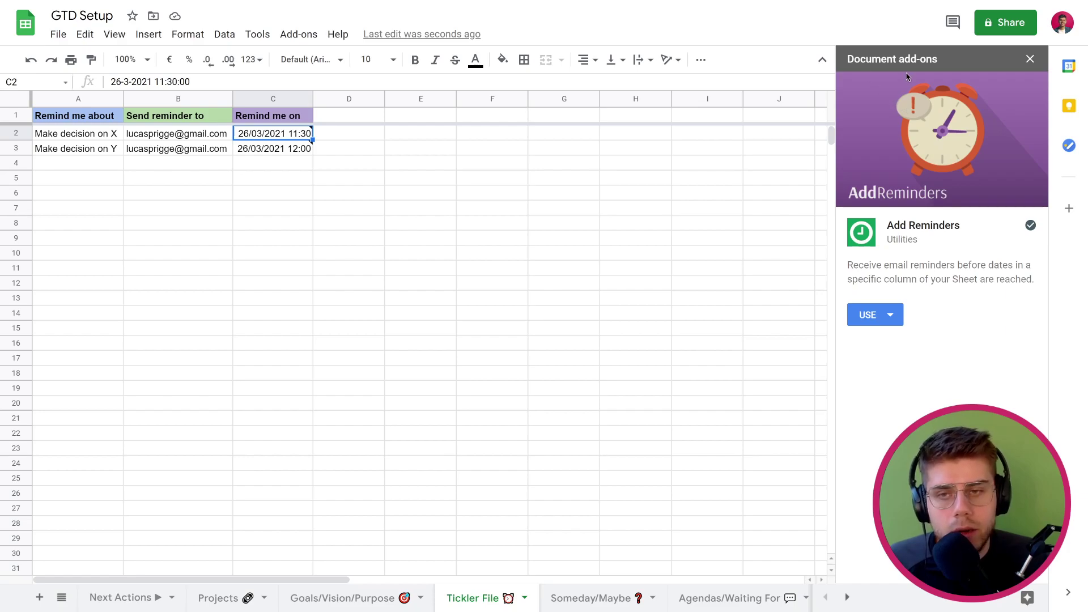
click(100, 136)
click(99, 152)
click(103, 137)
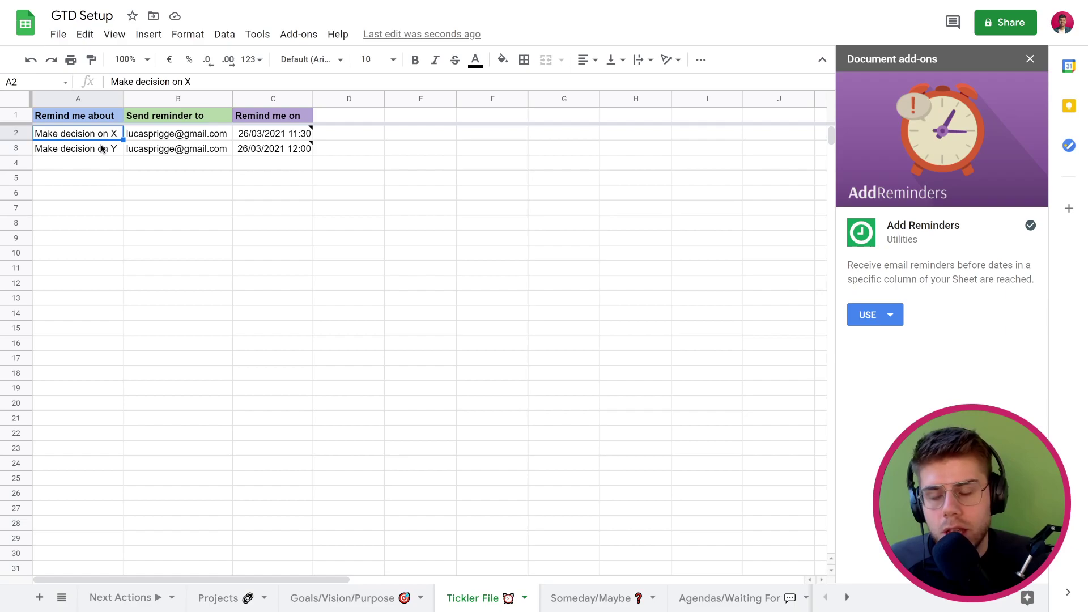
mouse_move(261, 135)
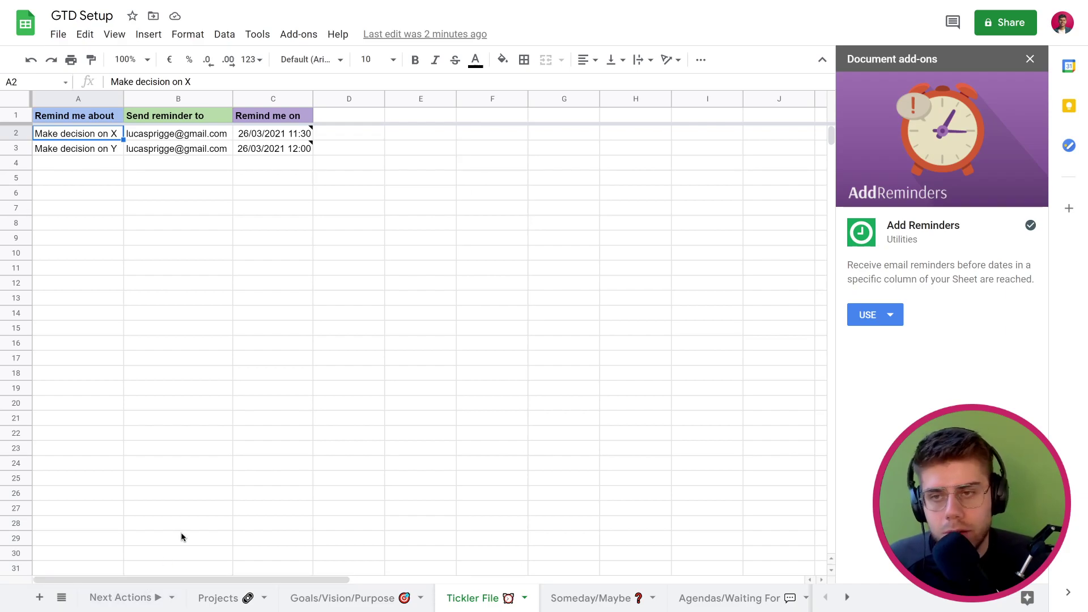
Enter 'Item' as the A1 header on the Someday/Maybe sheet
click(568, 603)
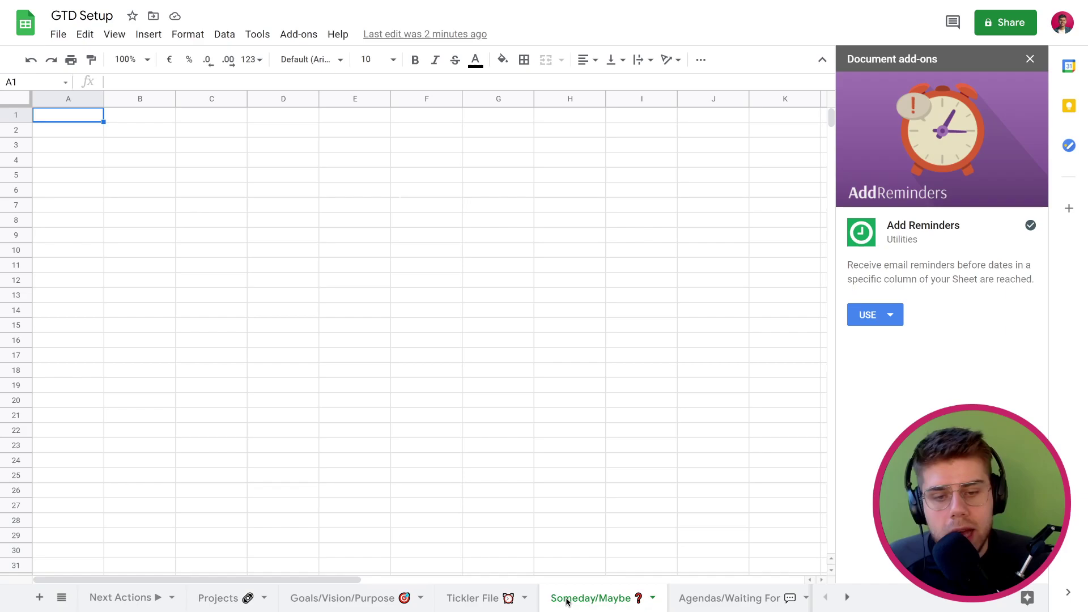
double_click(74, 119)
text(Item)
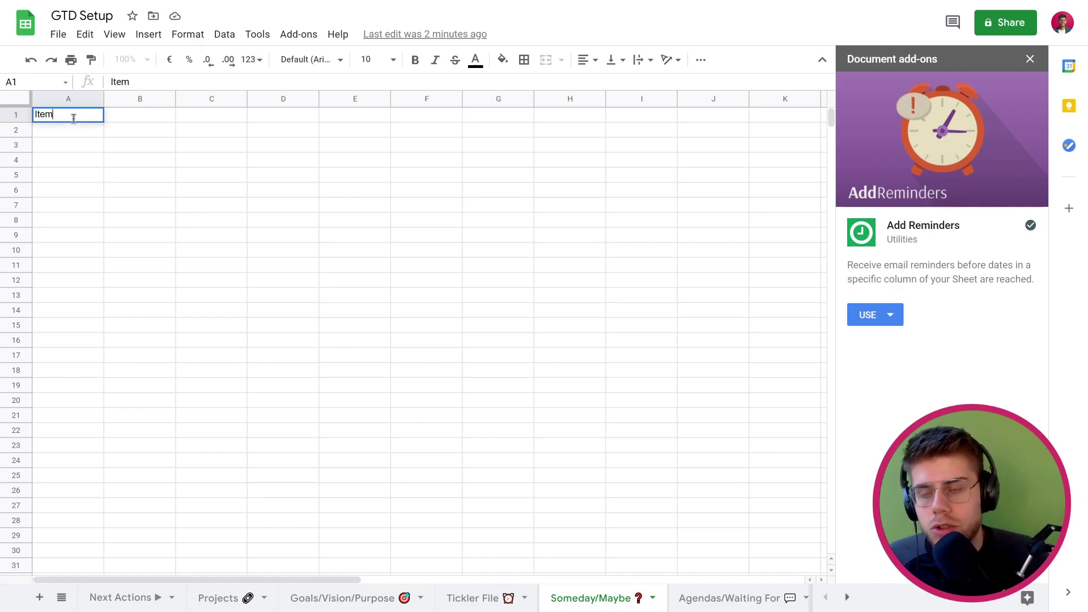
click(308, 316)
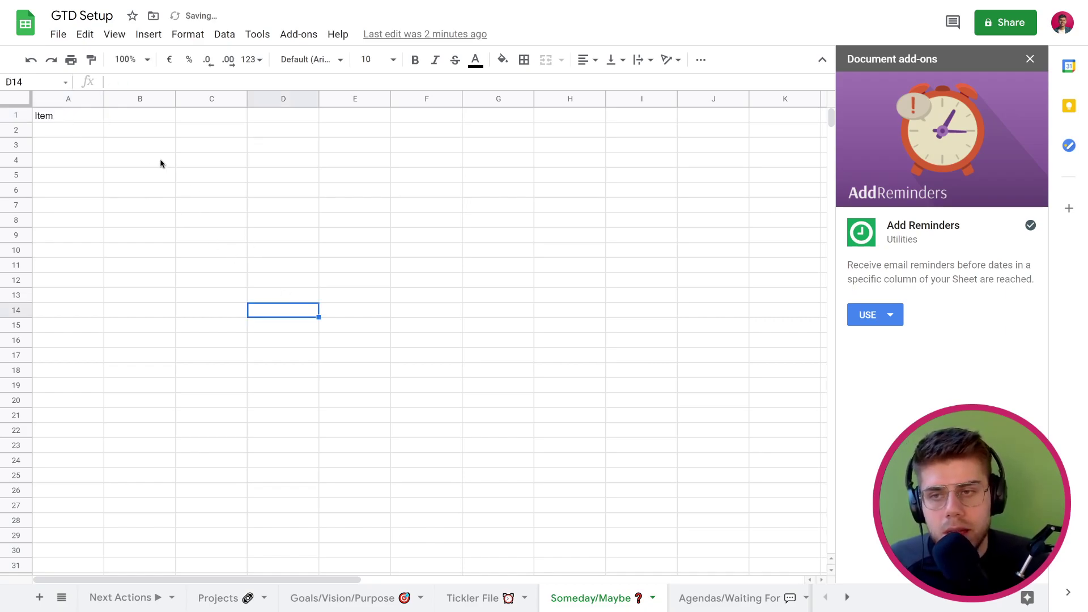
Check row 1 cells A1 through E1, confirming Item is the only header
click(80, 120)
click(146, 120)
click(206, 119)
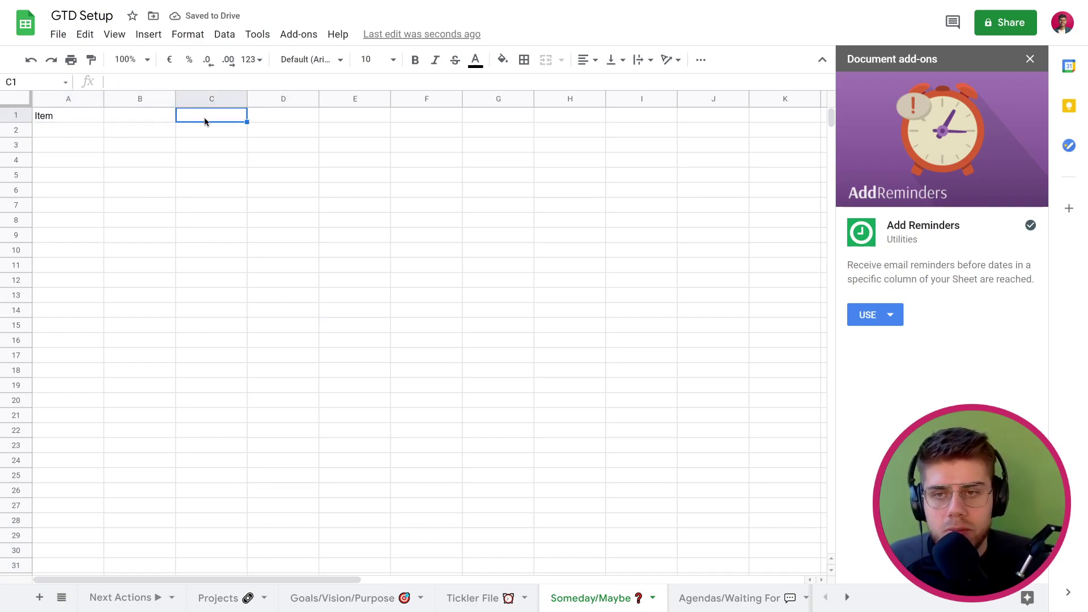
click(258, 121)
click(350, 121)
click(95, 121)
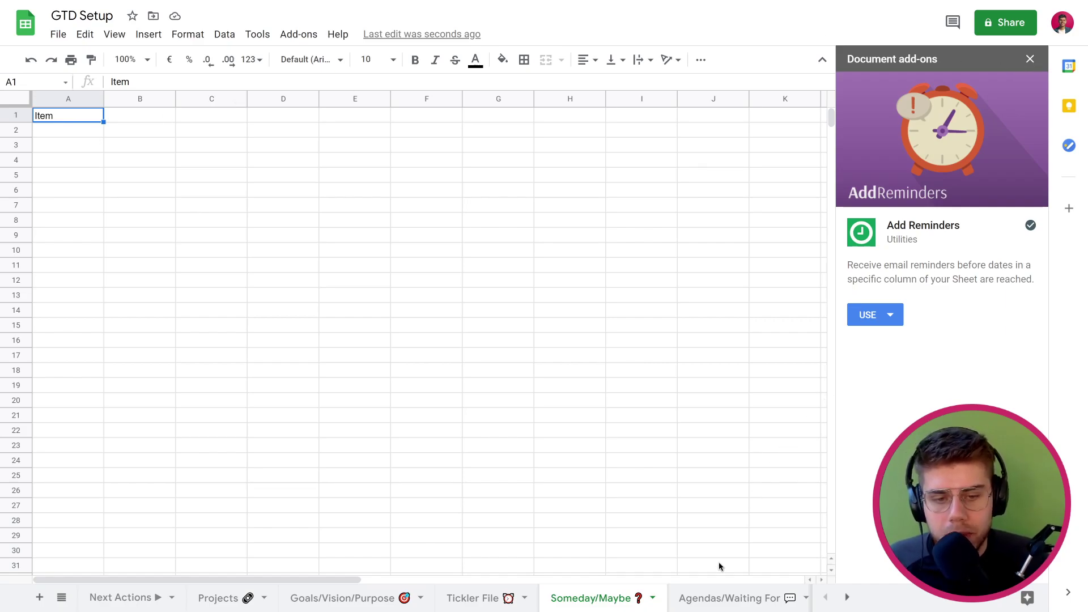
Switch to the Agendas/Waiting For sheet and inspect the Question Y and etc. cells
click(703, 598)
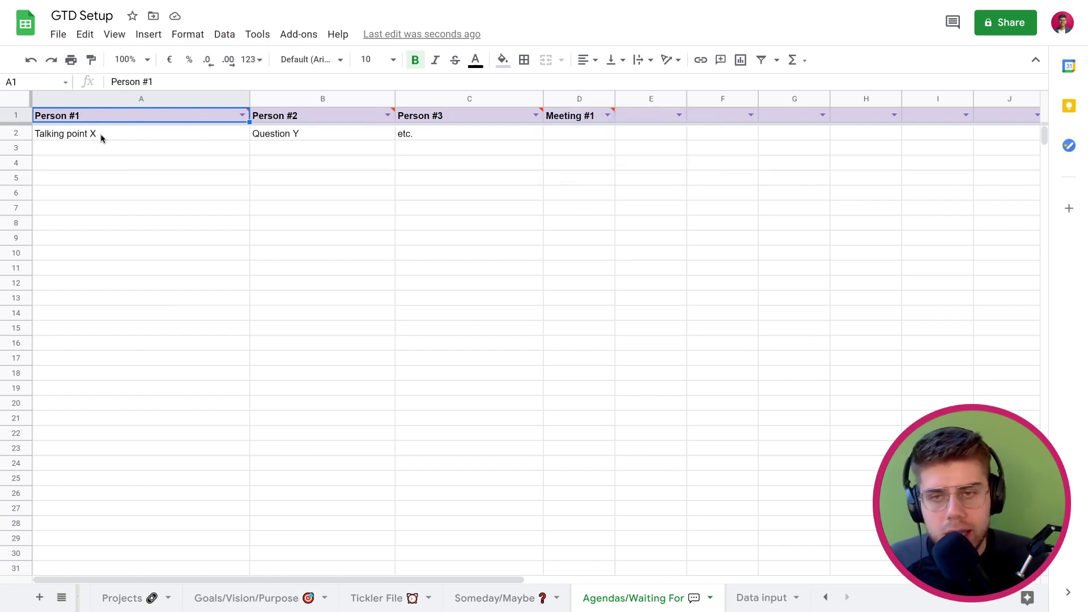
click(288, 140)
click(434, 138)
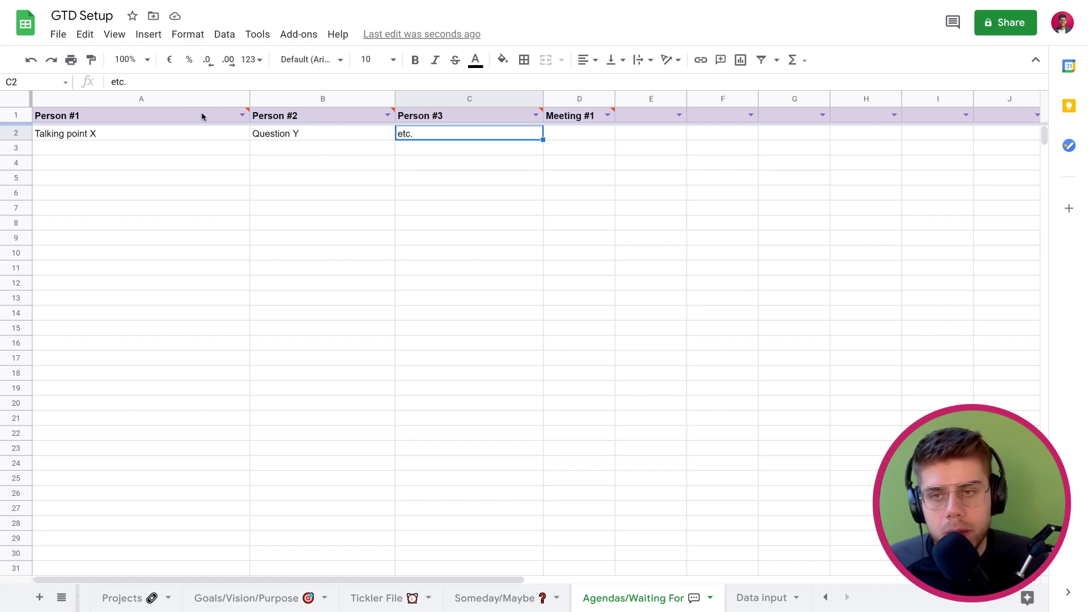
Show the allowed person names from the Person #1 header's dropdown chip
mouse_move(194, 115)
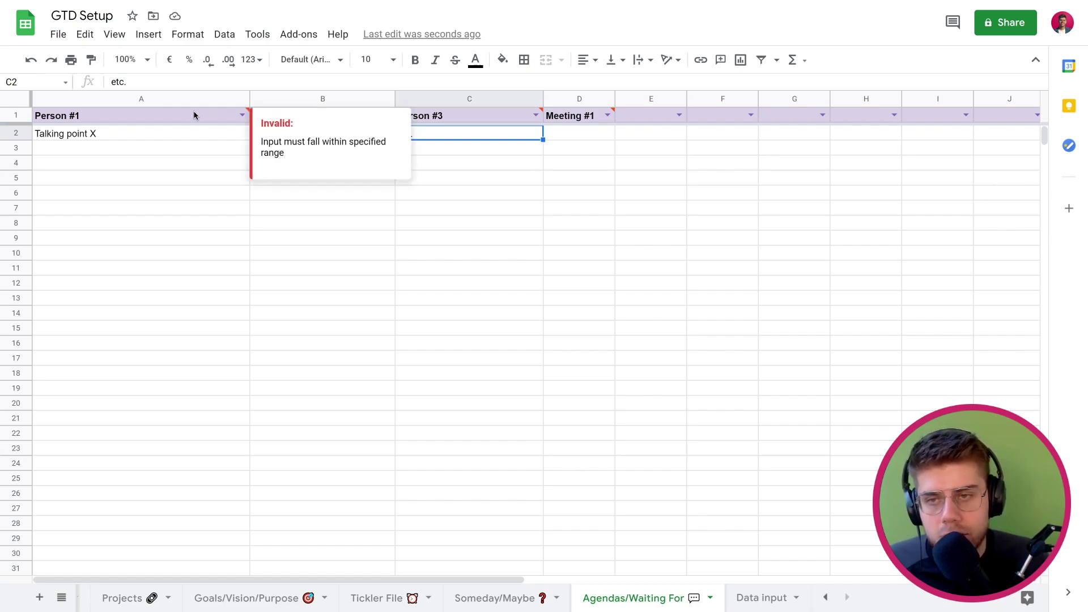
click(194, 115)
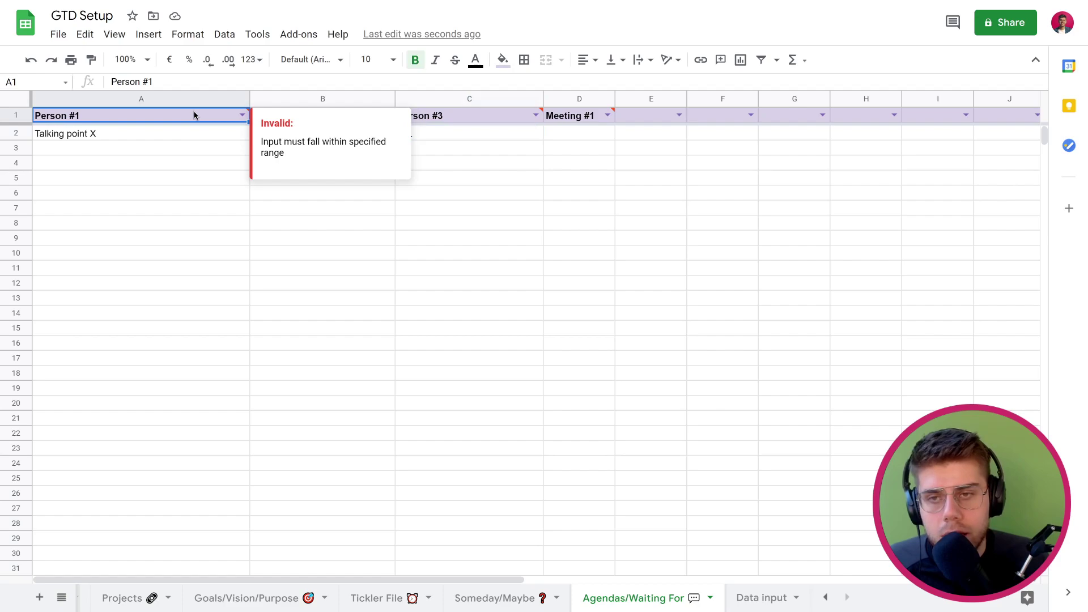
click(509, 117)
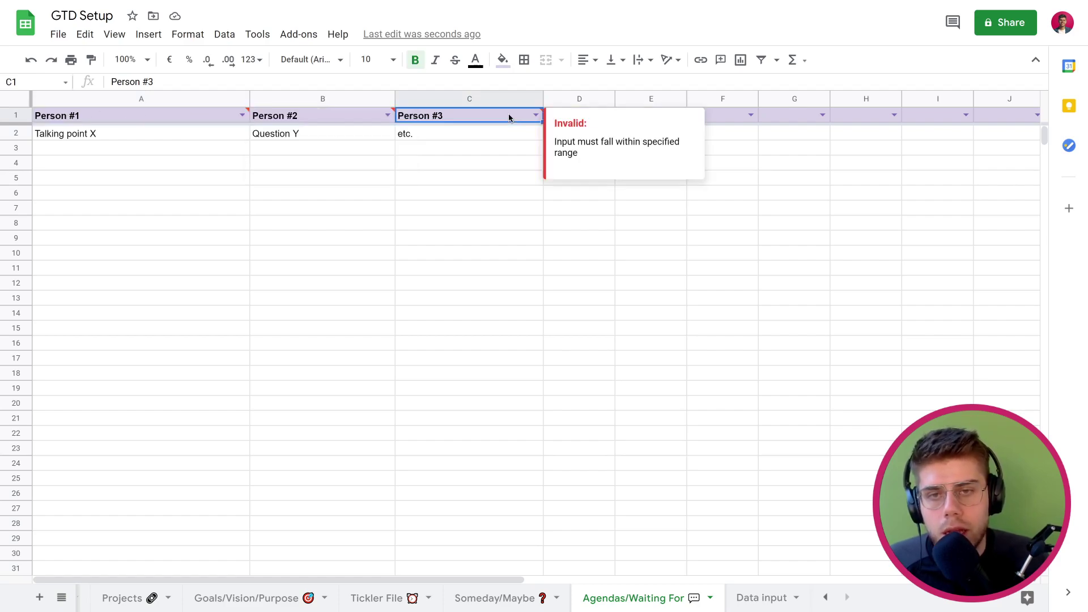
click(194, 119)
click(243, 115)
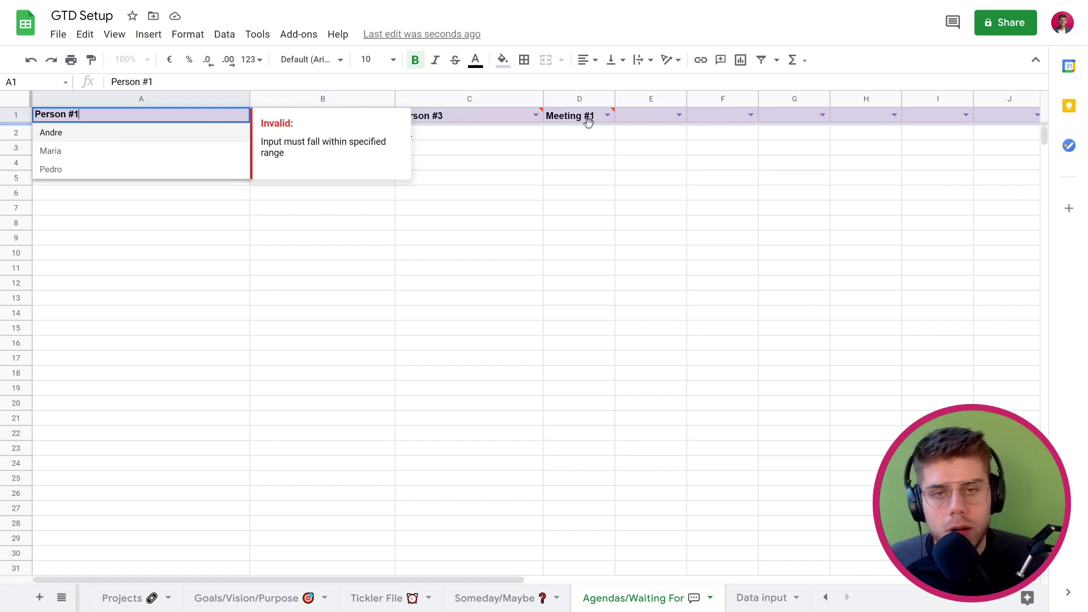
Look up the people in the Data input sheet's Person list
click(770, 598)
click(237, 132)
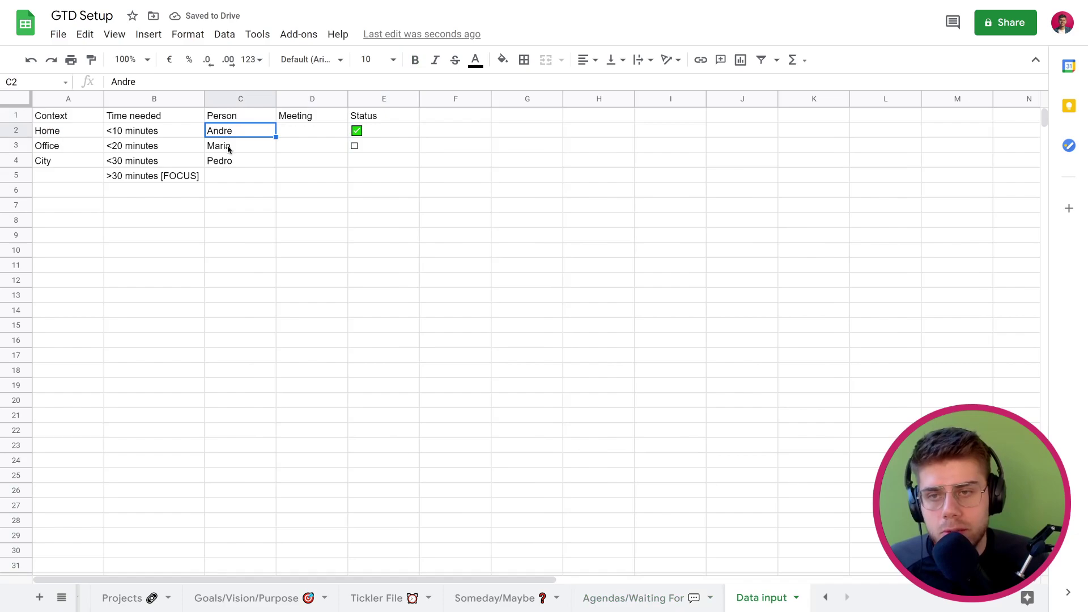
click(608, 597)
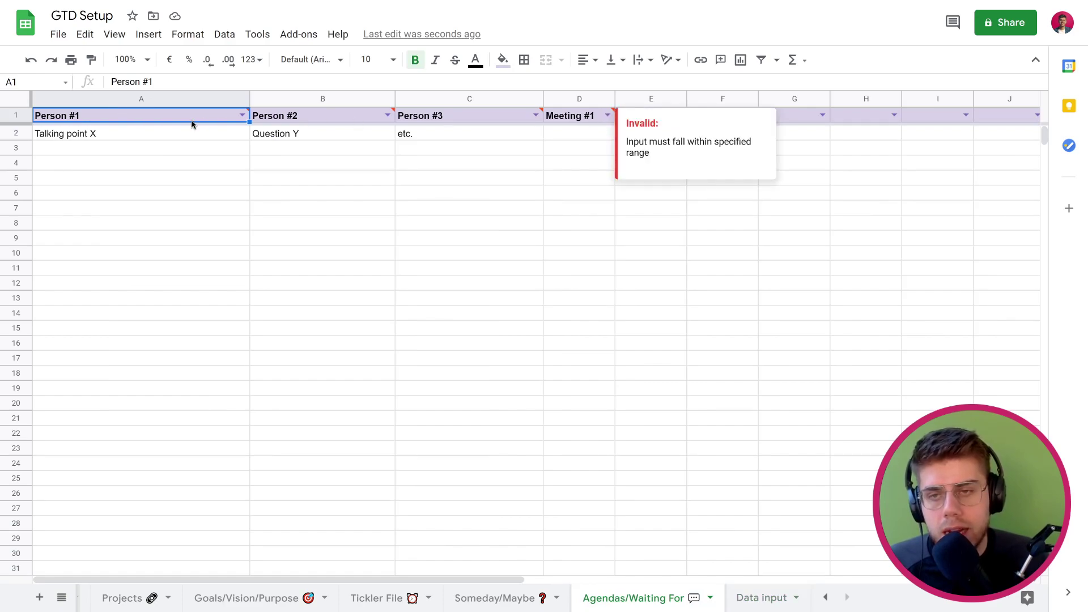
Replace headers A1, B1 and C1 with the first, second and third people from their dropdowns
click(247, 116)
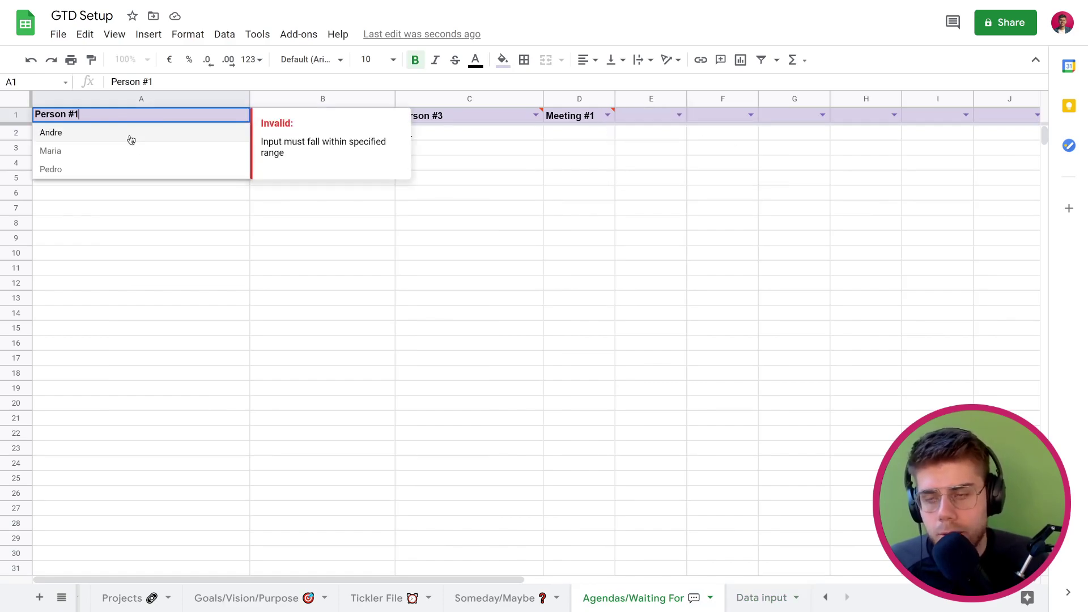
click(130, 135)
click(327, 197)
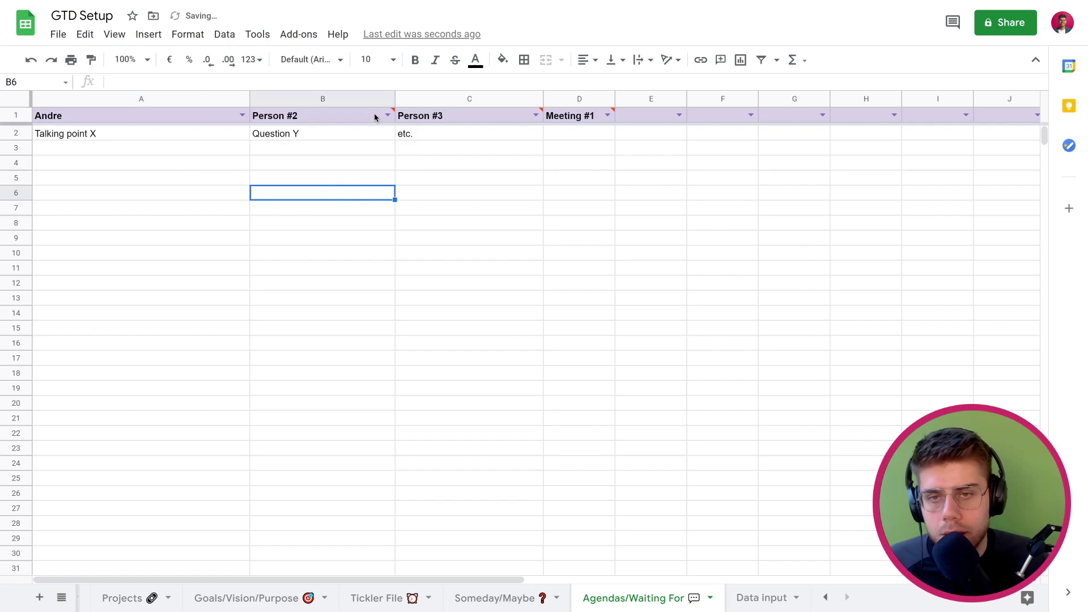
click(387, 117)
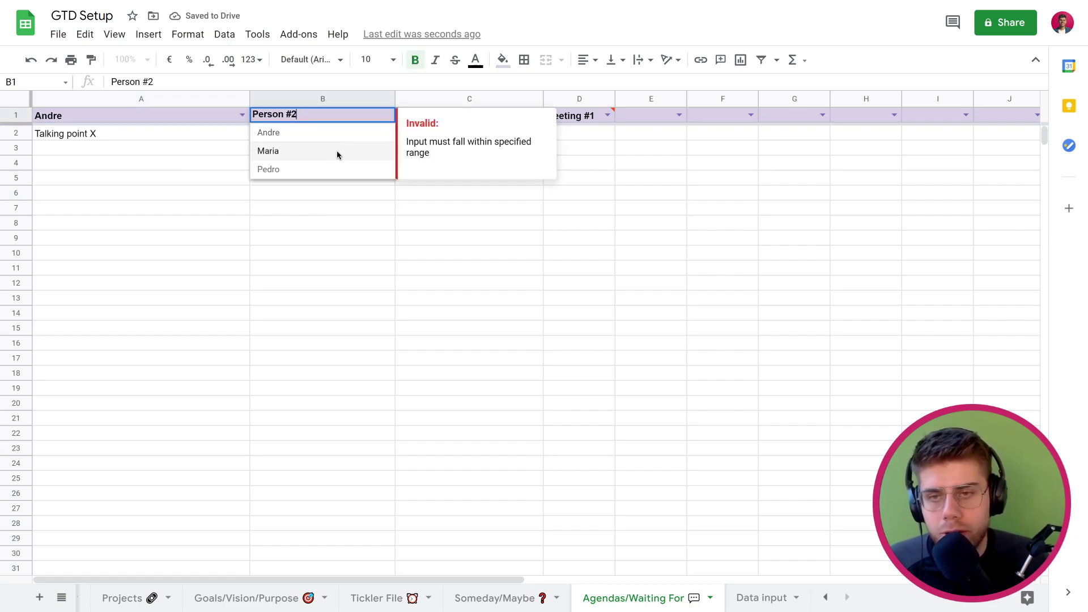
click(336, 151)
click(577, 169)
click(533, 116)
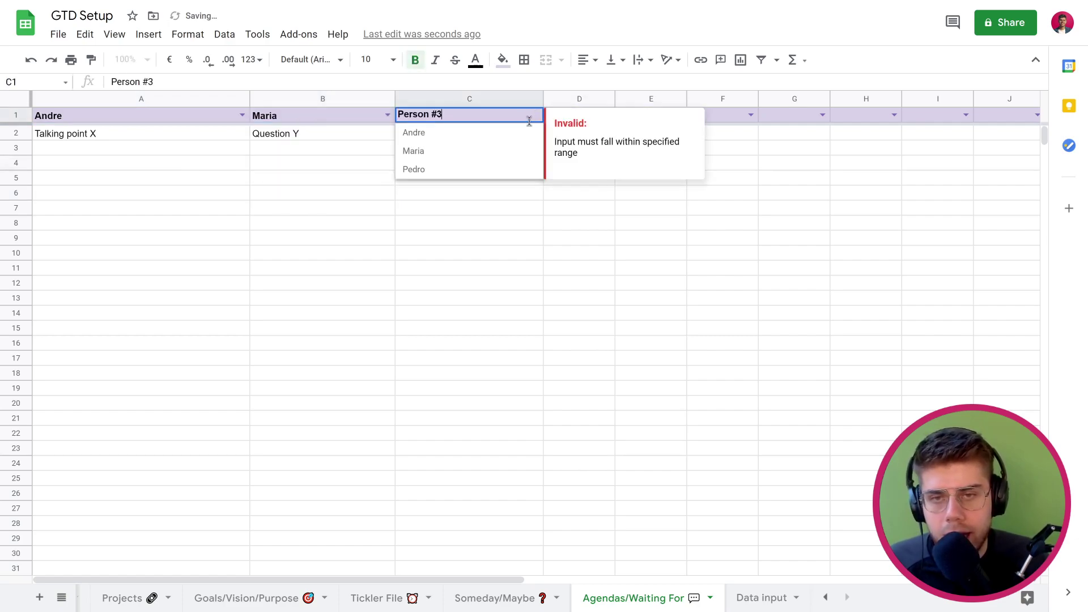
click(486, 170)
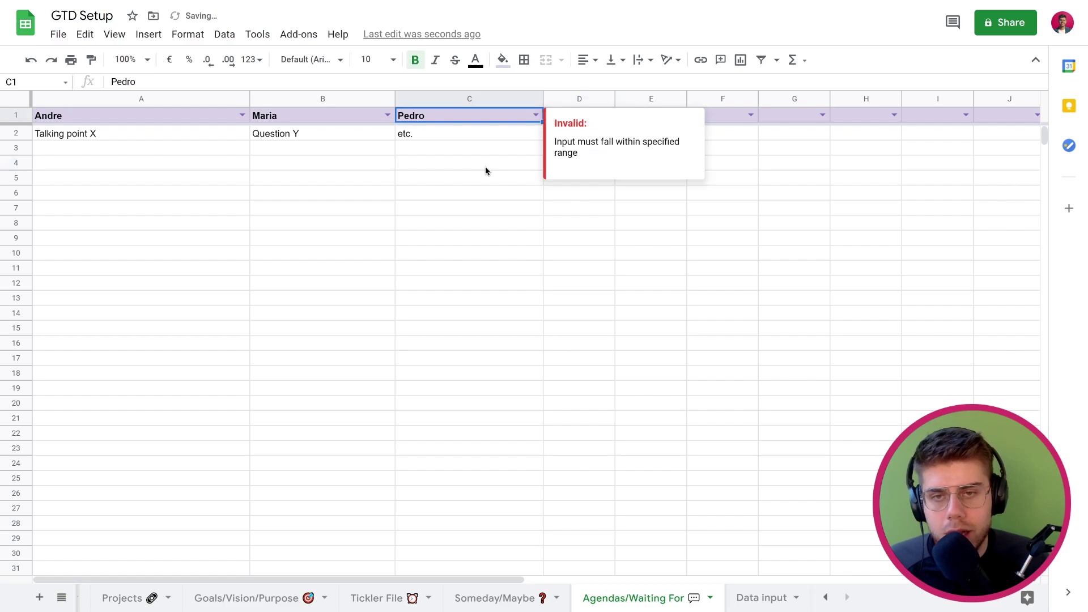
click(130, 118)
click(255, 117)
click(405, 119)
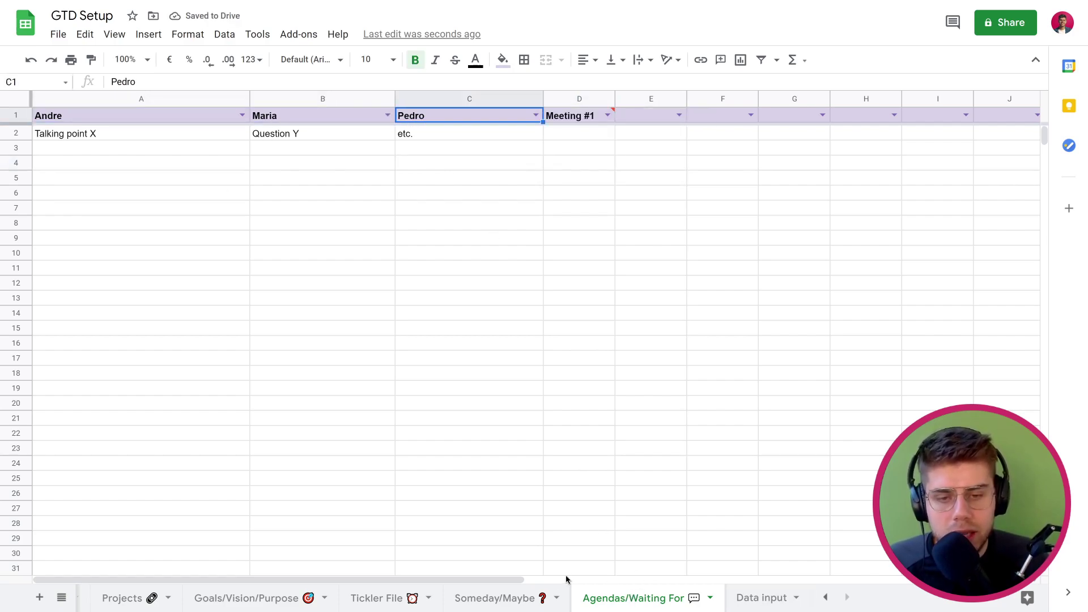
Return to the Next Actions sheet, scrolling the sheet tab bar to reach it
click(737, 606)
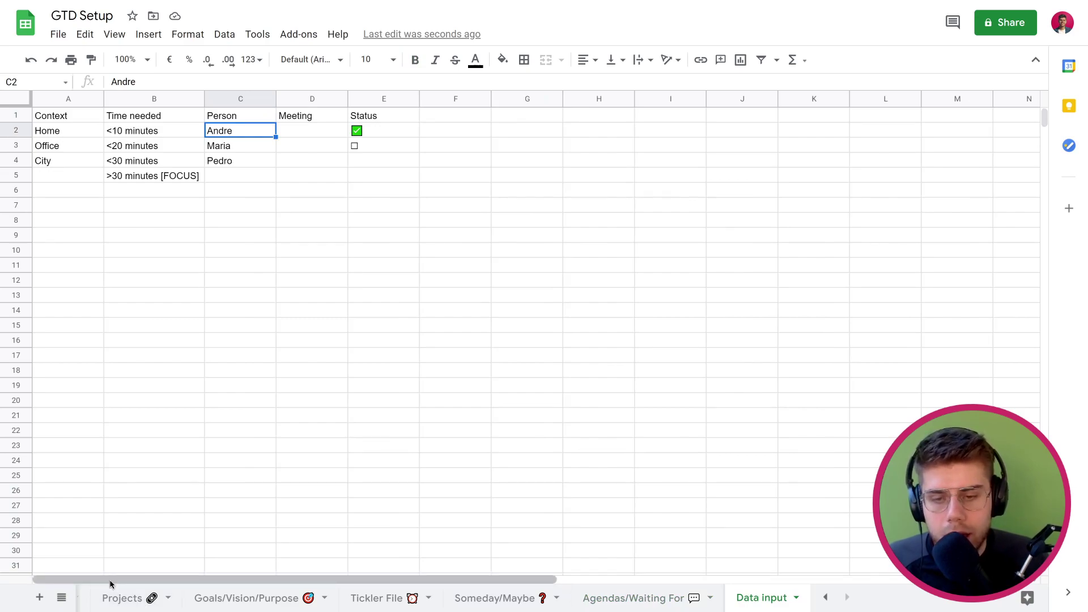
click(825, 597)
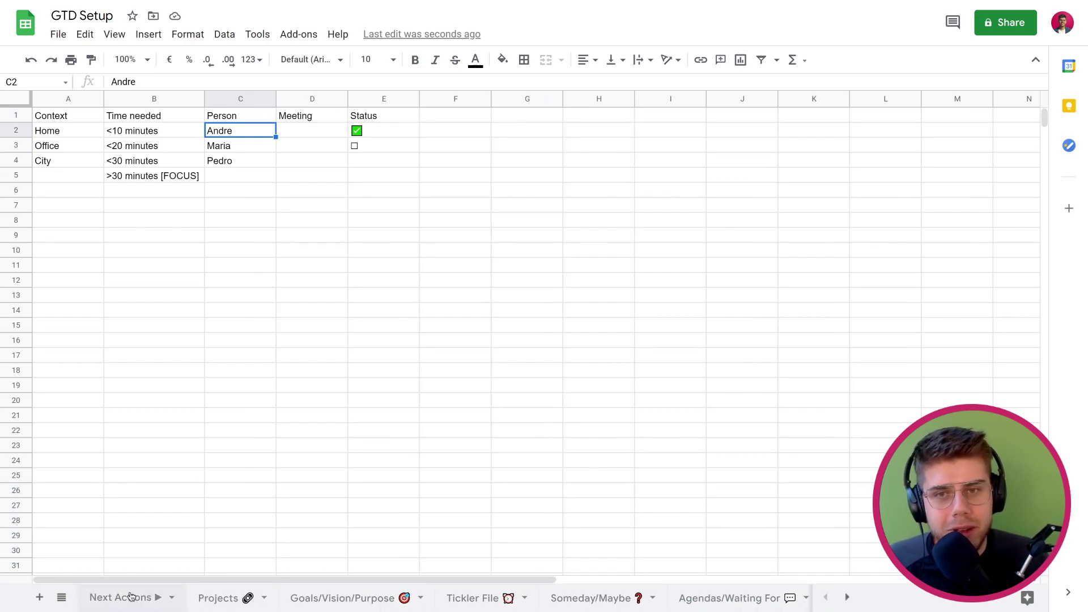
click(130, 597)
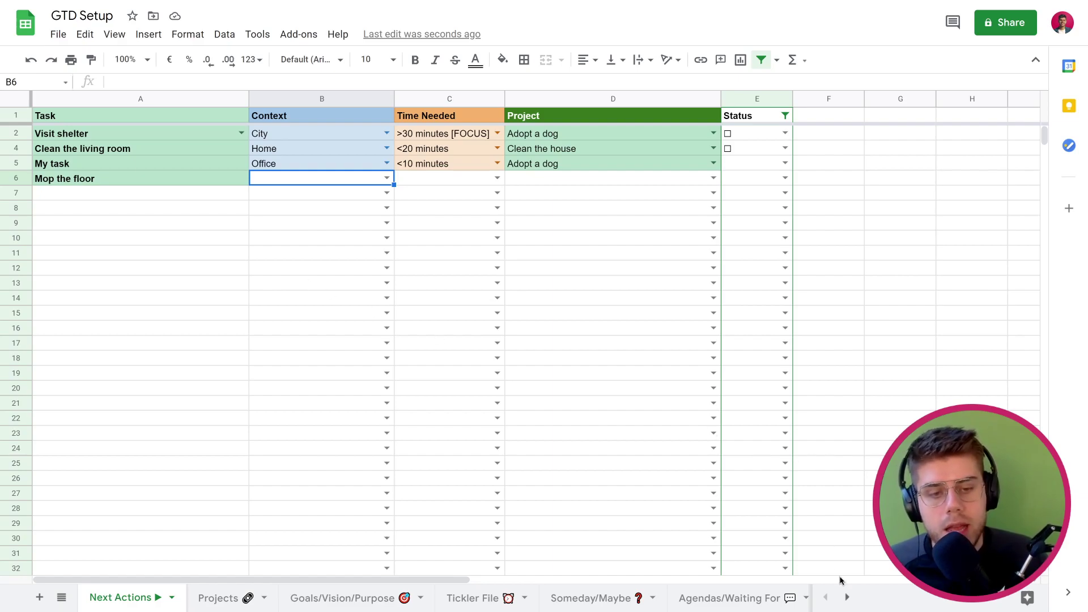
click(846, 600)
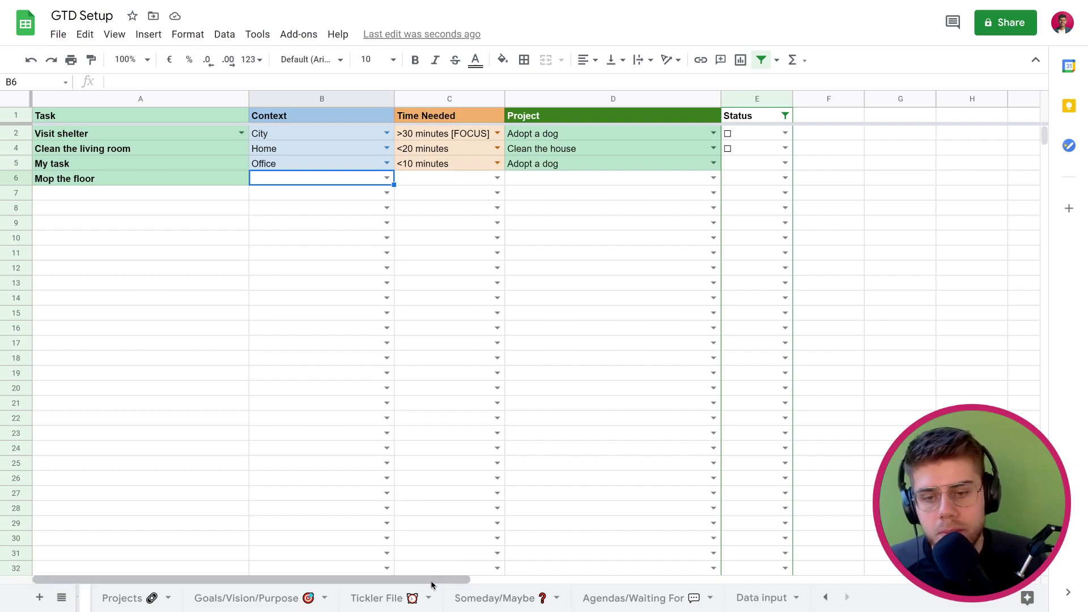
click(826, 598)
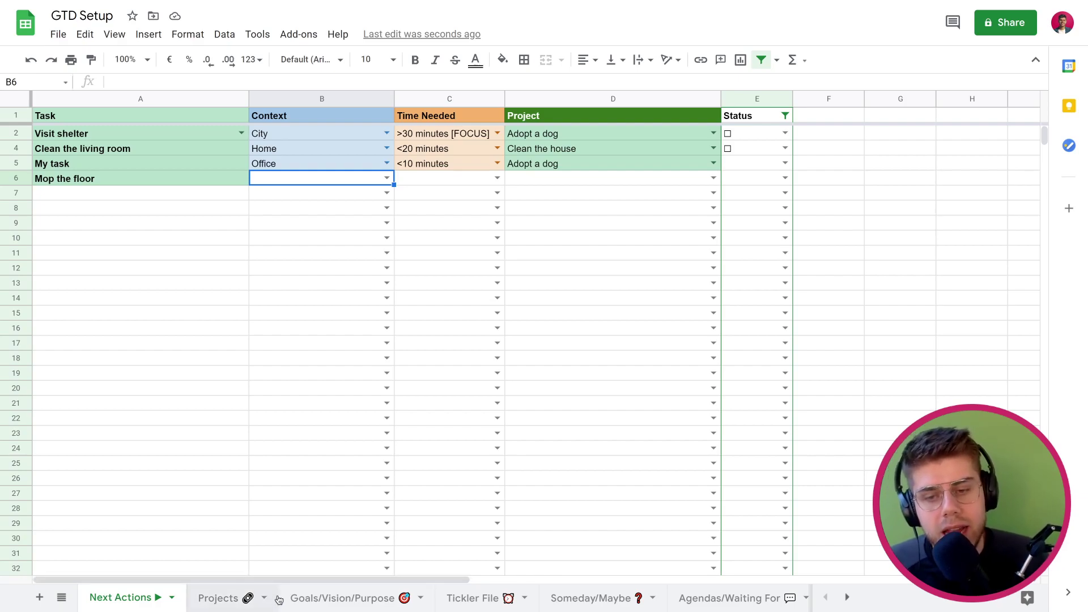
click(224, 599)
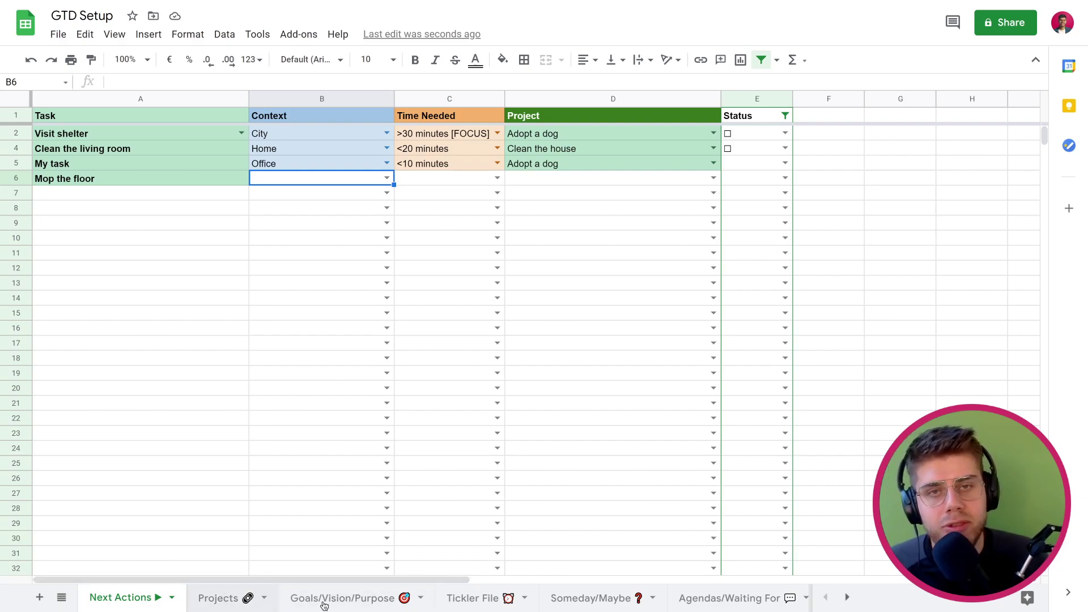
key(ctrl+shift+Page_Down)
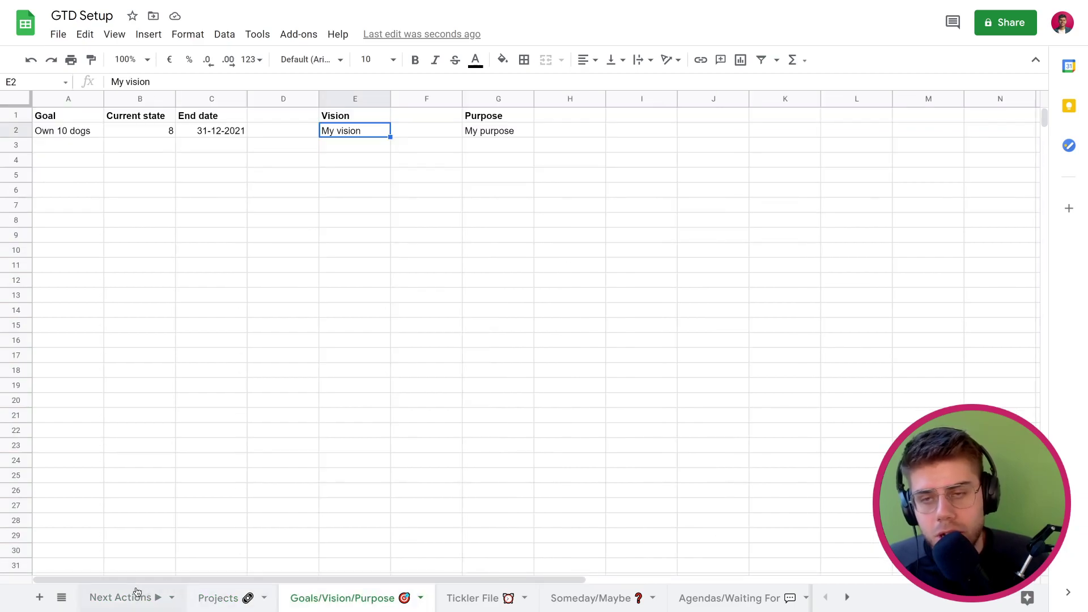
click(137, 596)
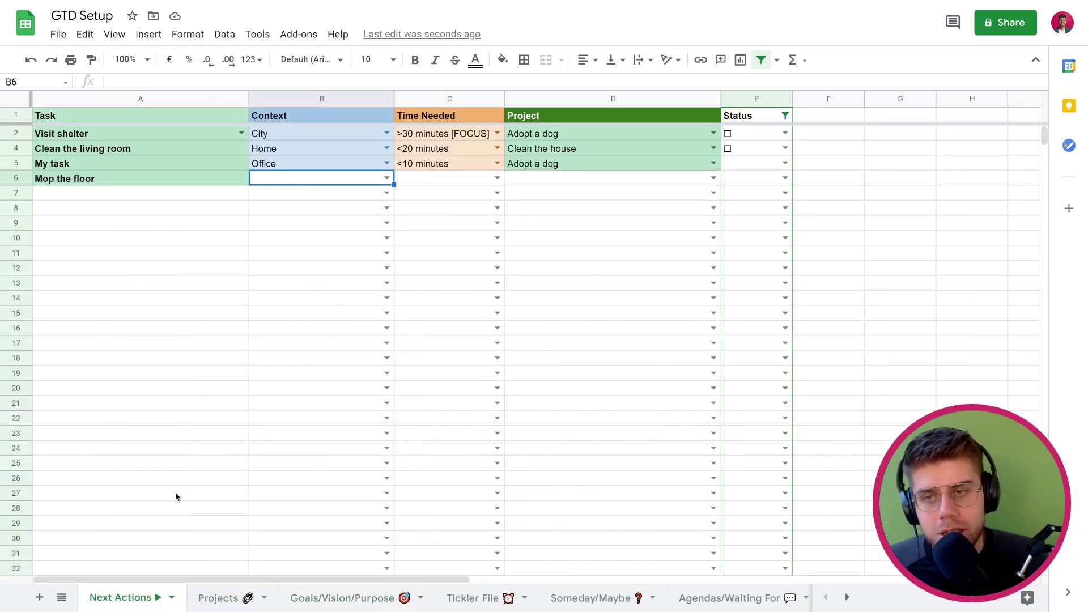